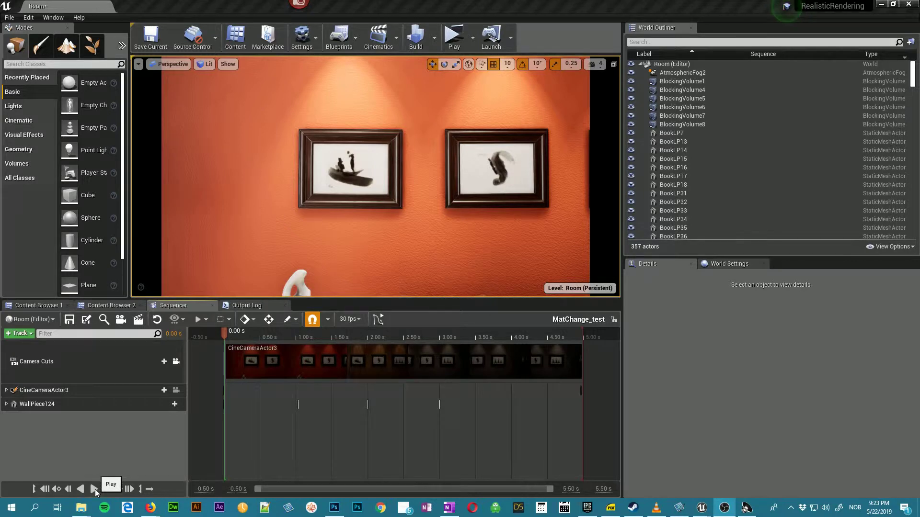
Step: Preview the MatChange_test and ColorChange_test level sequences, viewing ColorChange_test through its camera cuts
left_click(95, 489)
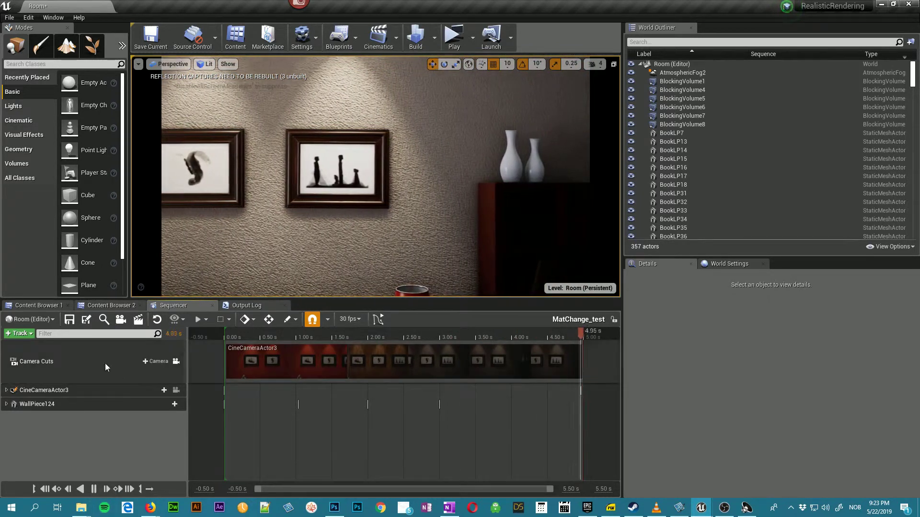
left_click(39, 307)
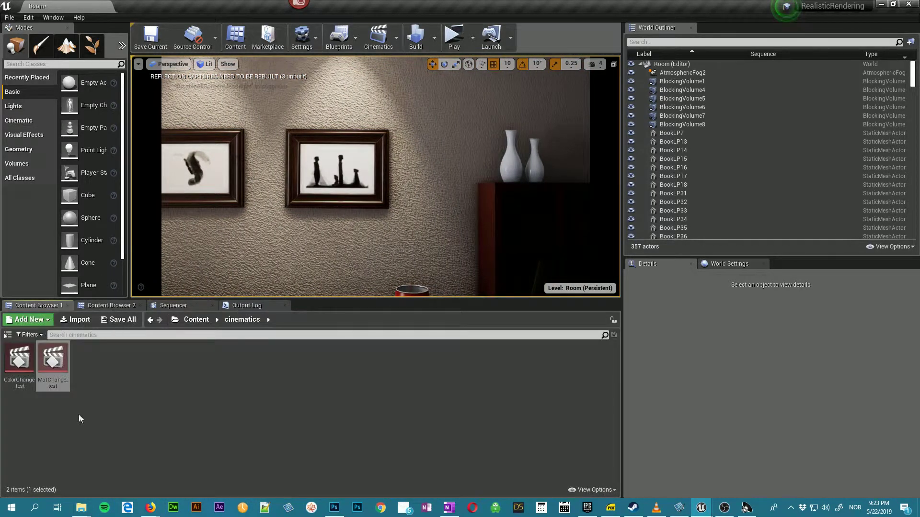
double_click(22, 364)
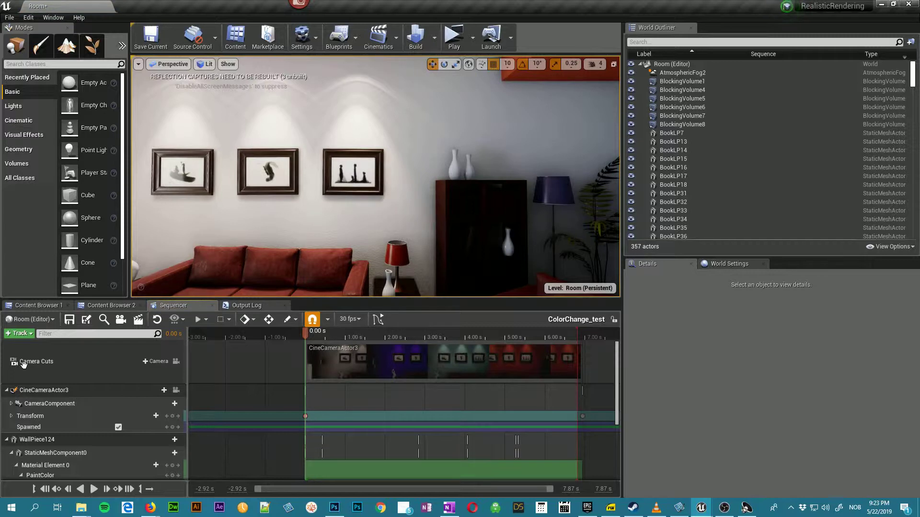
left_click(94, 489)
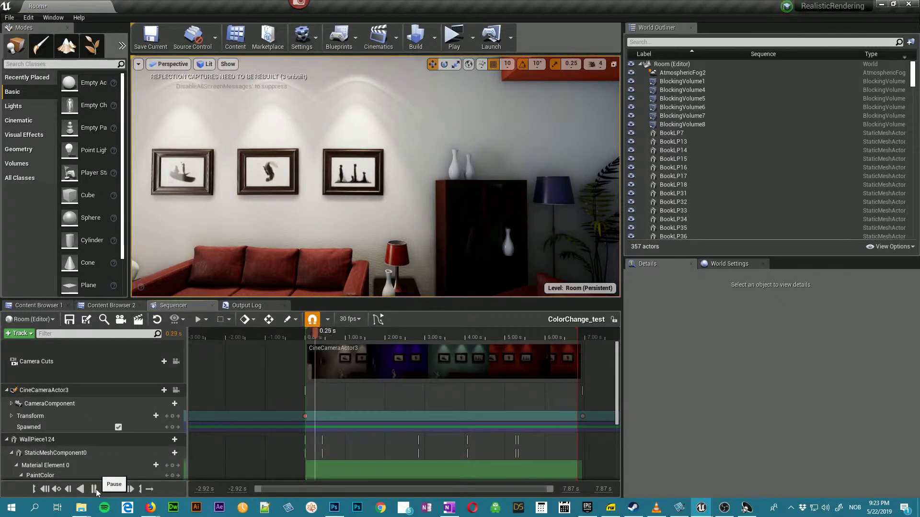
left_click(94, 489)
left_click(173, 362)
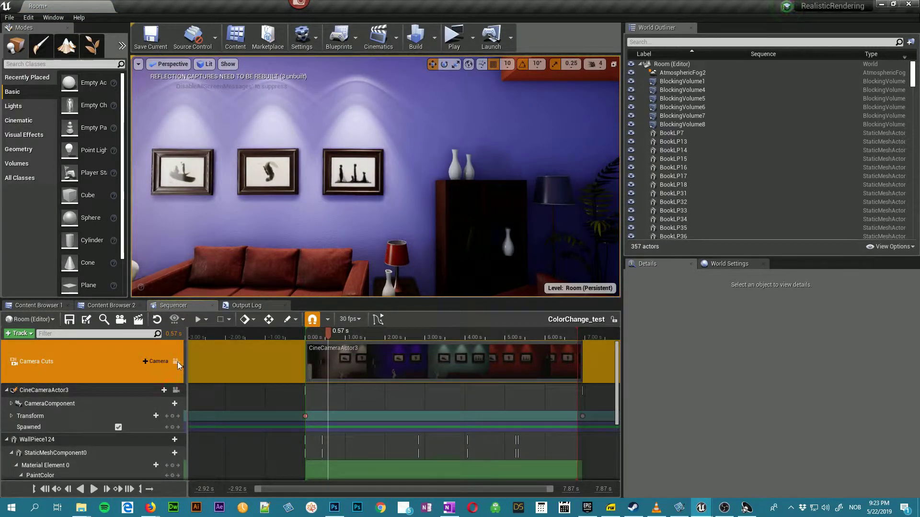
left_click(176, 362)
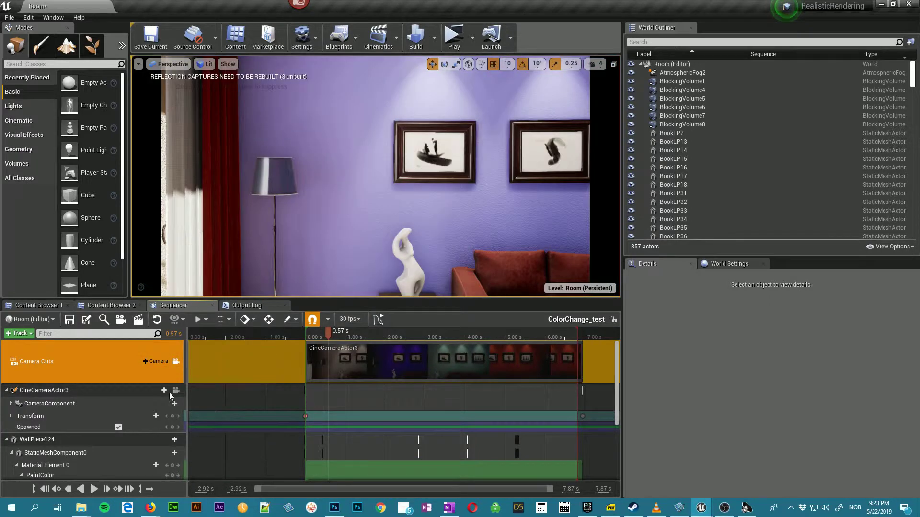
left_click(90, 490)
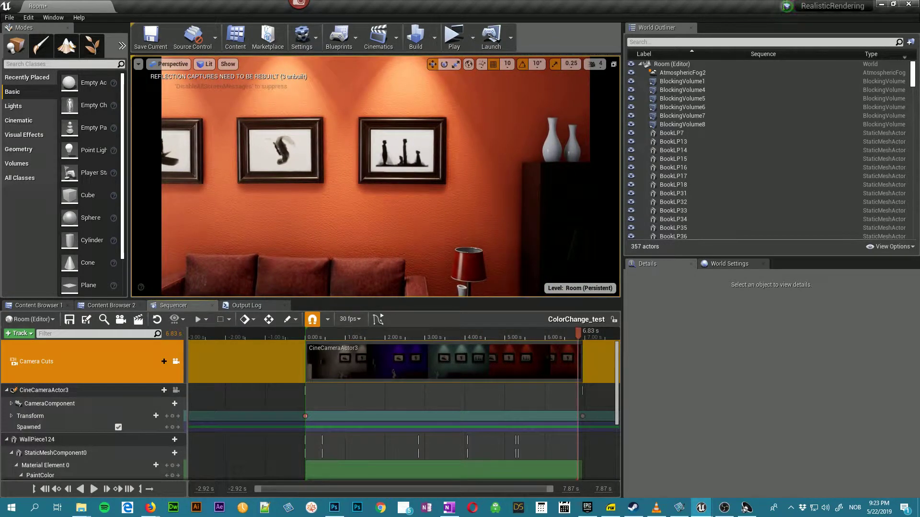
Step: Bring up the M_WallPainInterior_MAT material graph full size and add a Constant node in the empty area beside the metallic constant
left_click_drag(240, 516, 551, 99)
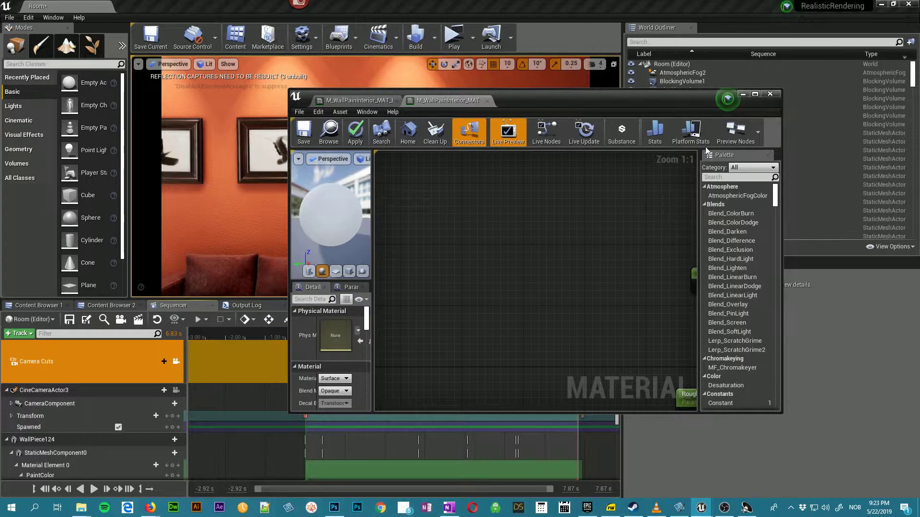
left_click(754, 94)
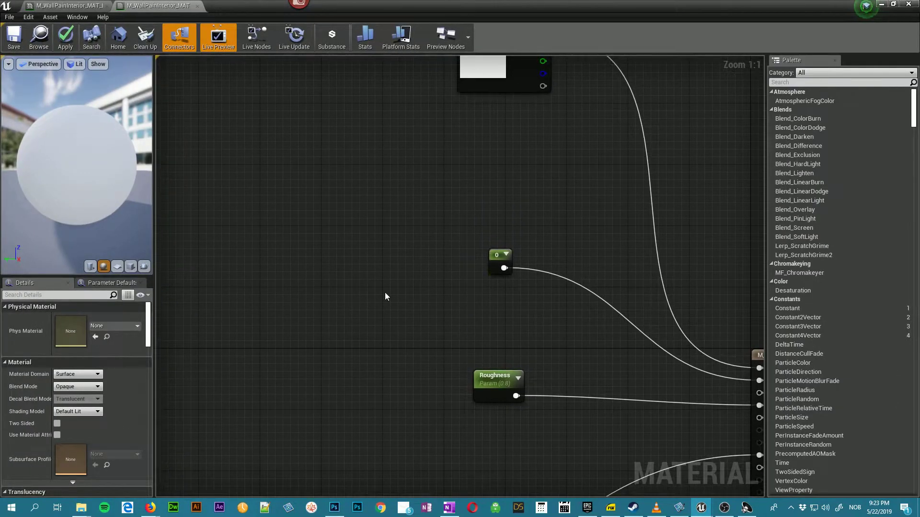
left_click(358, 266)
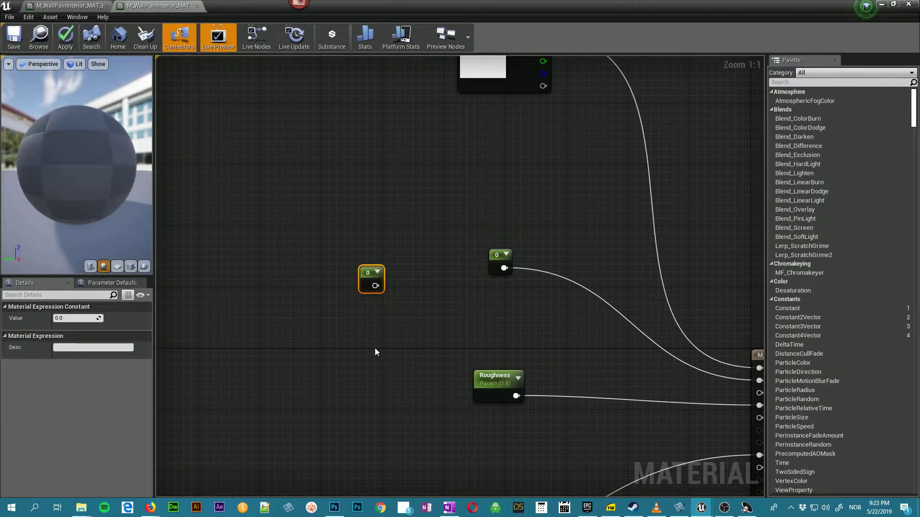
left_click_drag(419, 330, 419, 332)
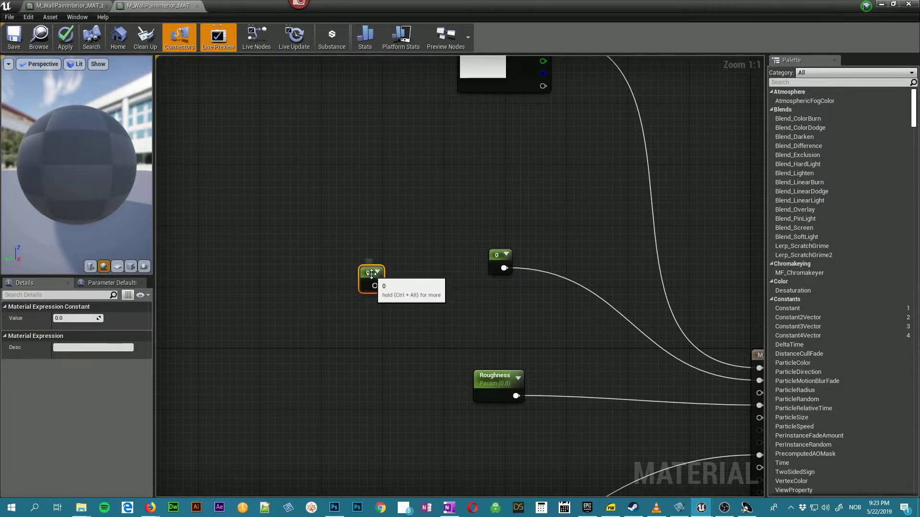
Step: Convert the new Constant node to a parameter named colors
right_click(369, 271)
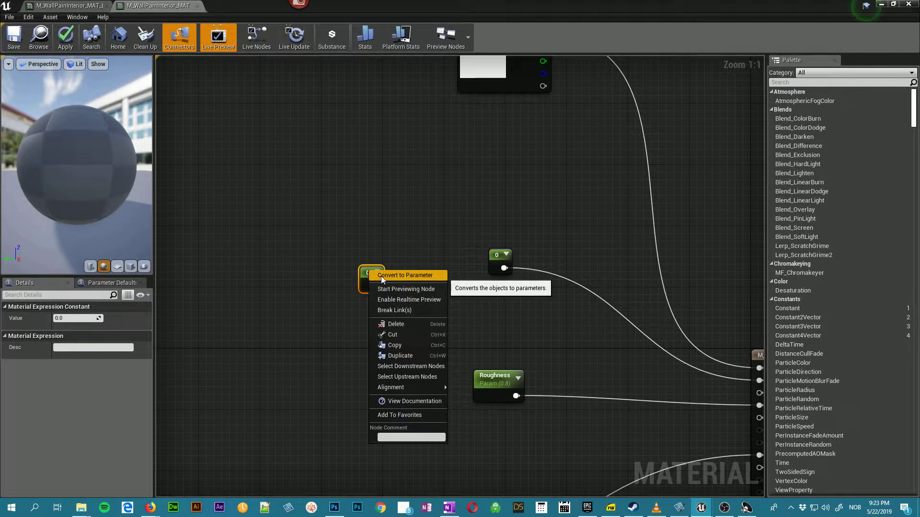
left_click(341, 249)
left_click_drag(330, 239, 374, 286)
right_click(363, 270)
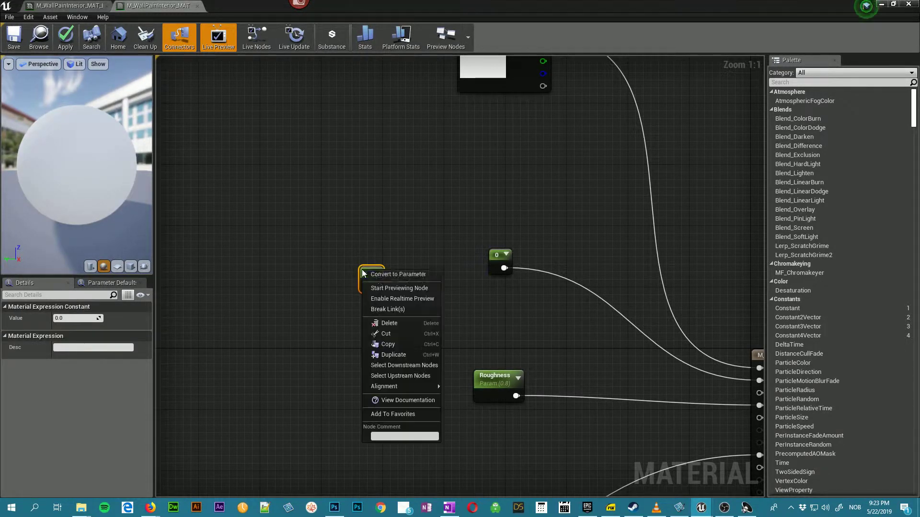
left_click(389, 275)
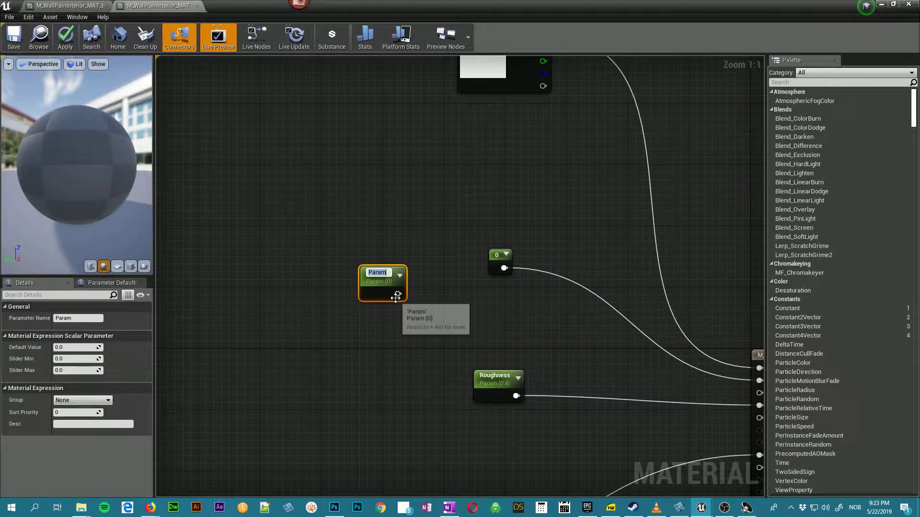
type("colors")
key("Return")
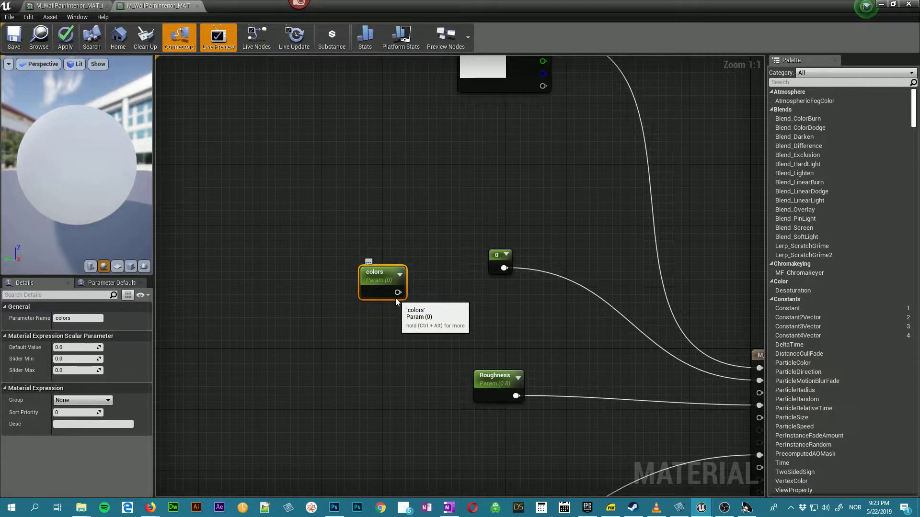
Step: Examine the parameters of the material instance M_WallPainInterior_MAT_Inst, and return to the level editor
right_click_drag(465, 332, 409, 347)
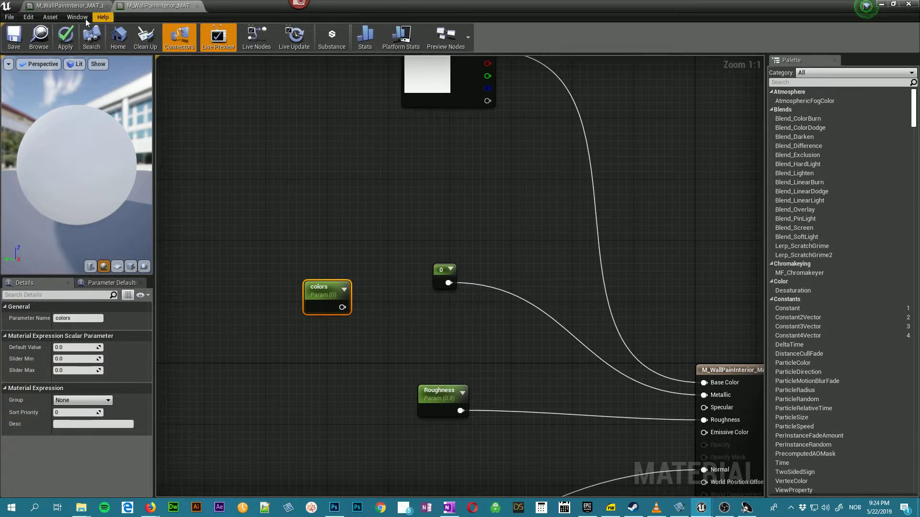
left_click(67, 5)
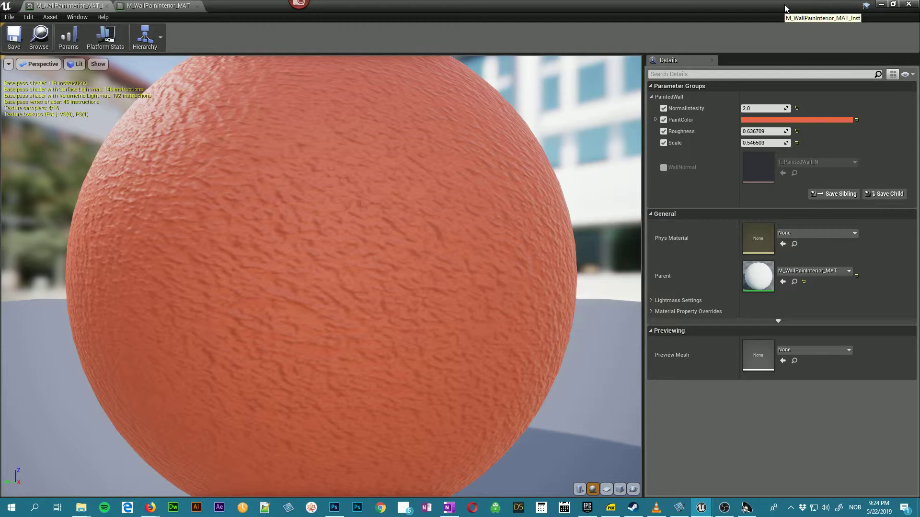
left_click(882, 4)
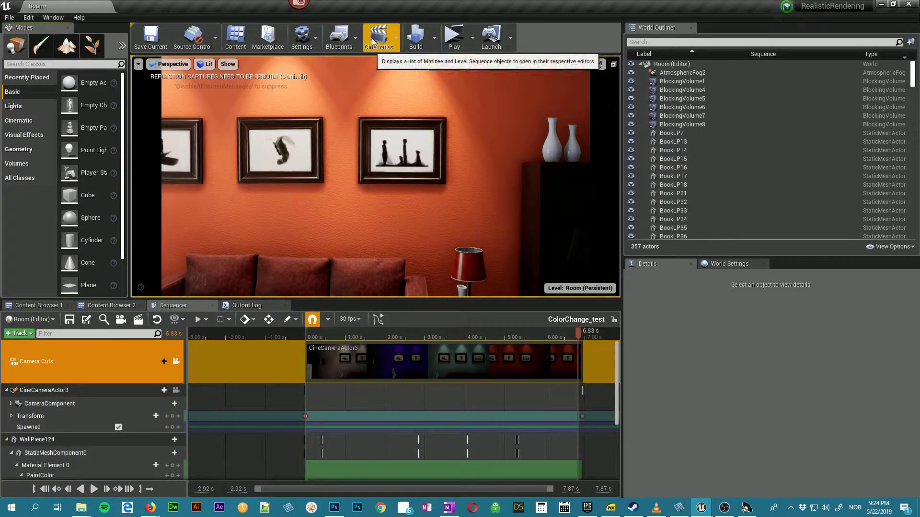
Step: Create a new level sequence named ColorChange_Tut in the cinematics folder
left_click(388, 39)
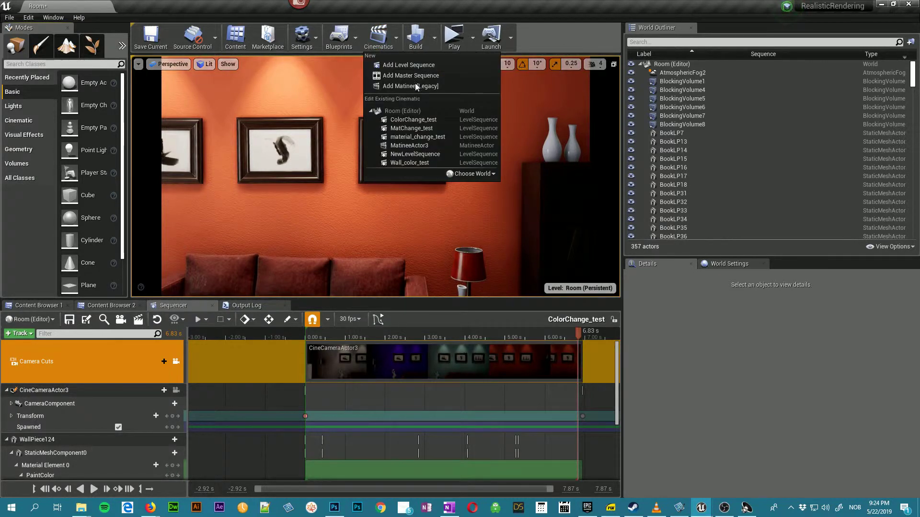
left_click(397, 63)
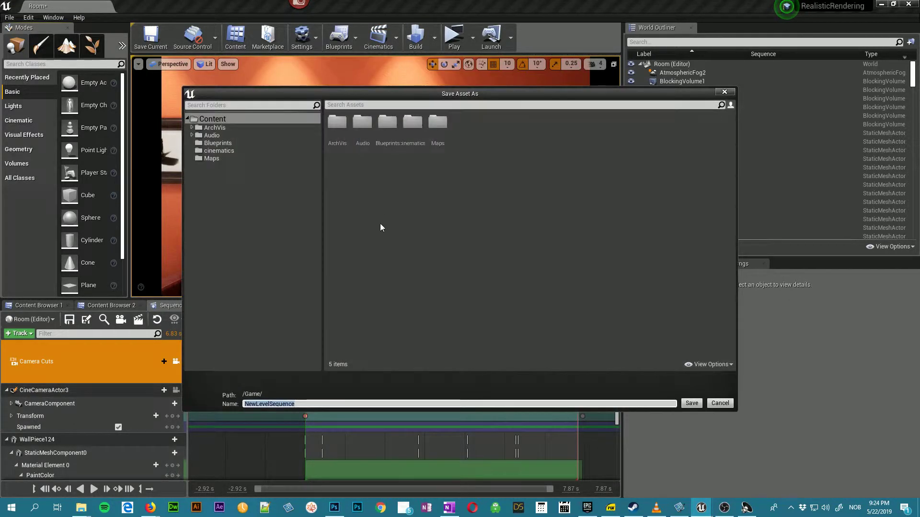
left_click(415, 129)
double_click(416, 128)
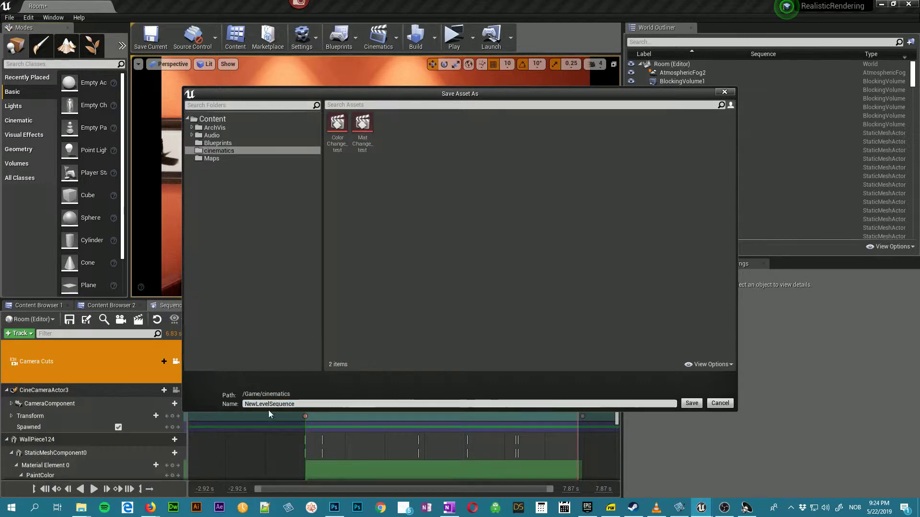
double_click(302, 404)
key("BackSpace")
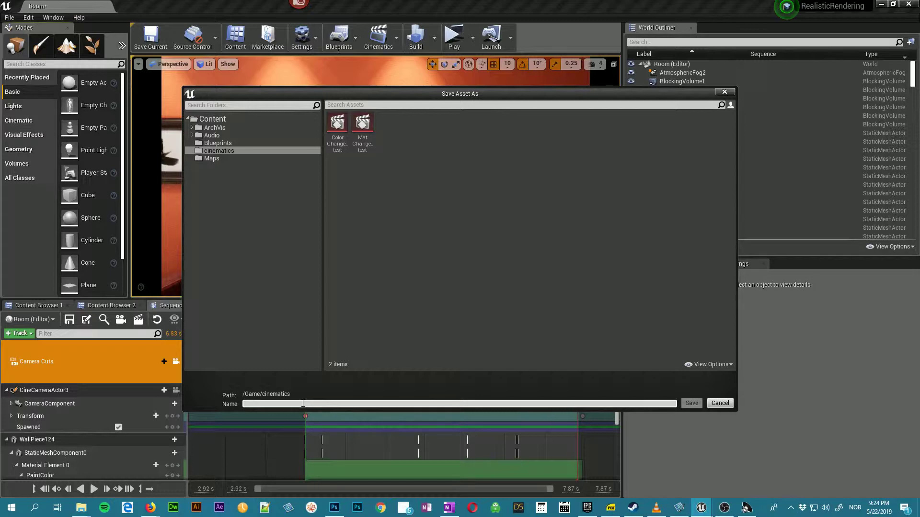
type("ColorChange_Tut")
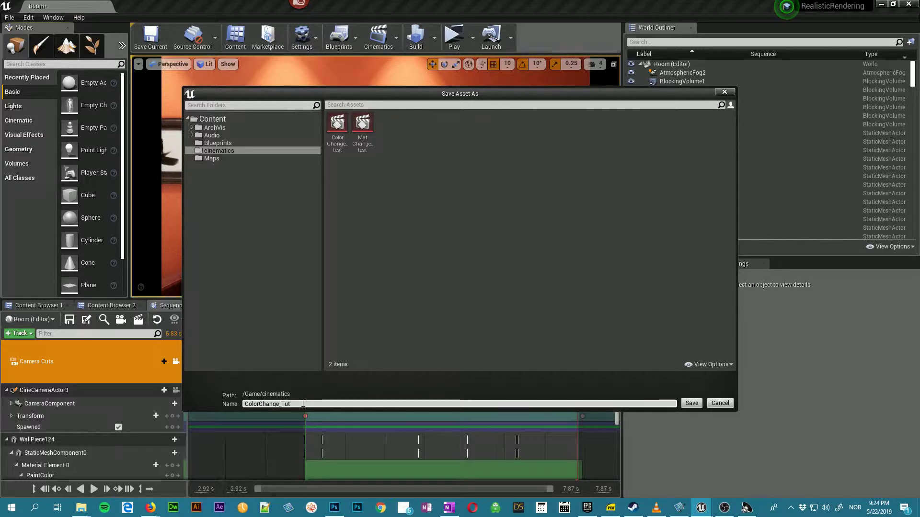
key("Return")
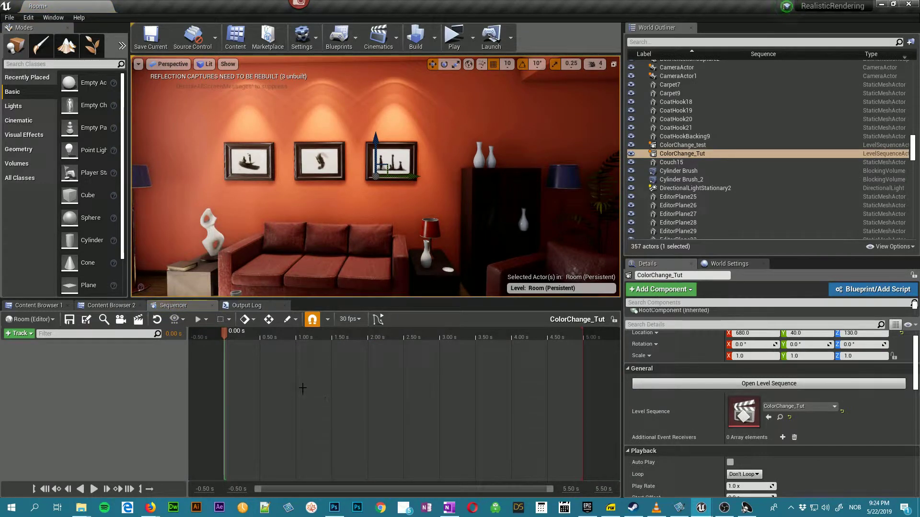
Step: Add a cine camera to the sequence facing the floor lamp and first picture, and key its transform at 0.00 s
mouse_move(367, 212)
right_mouse_down()
mouse_move(216, 215)
mouse_move(383, 212)
mouse_move(306, 213)
mouse_move(370, 214)
right_mouse_up()
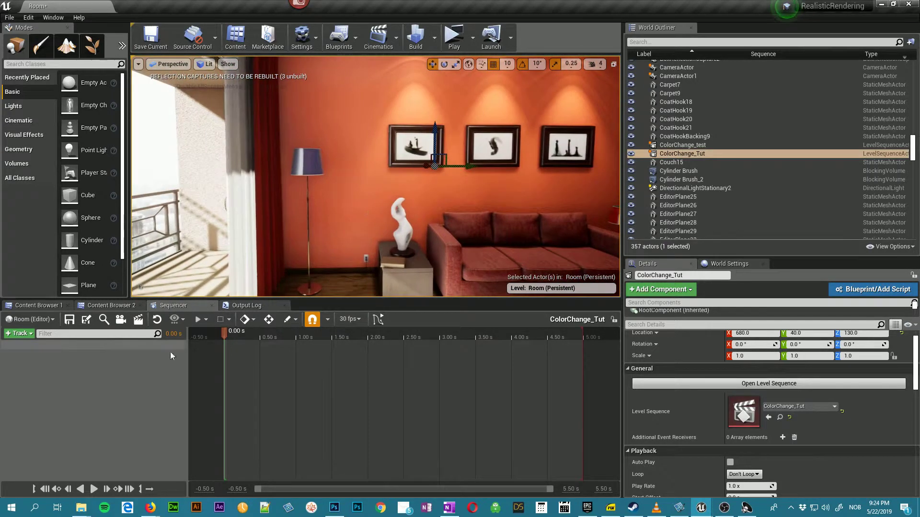
left_click(120, 323)
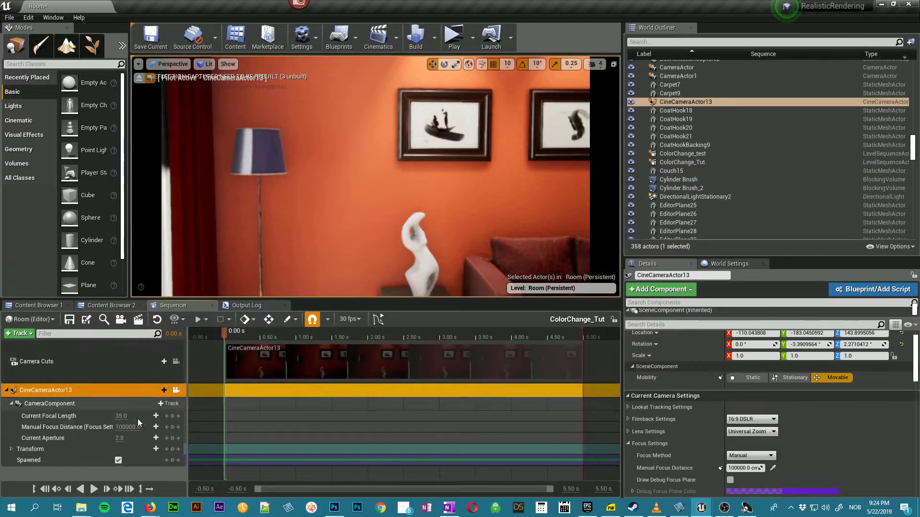
left_click(7, 391)
left_click(8, 391)
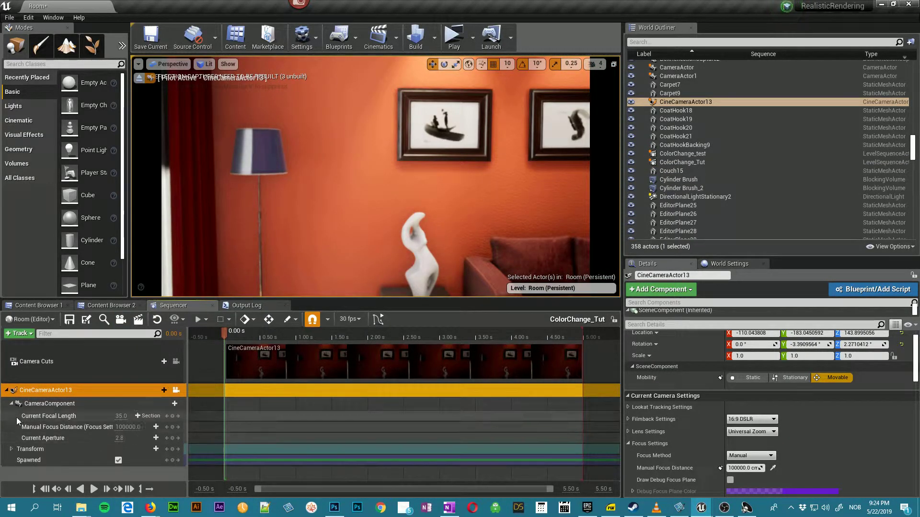
left_click(11, 403)
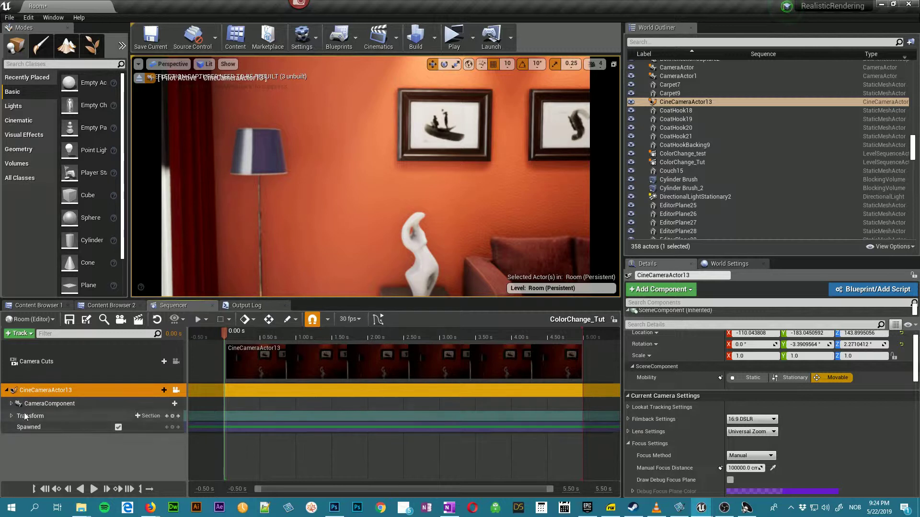
left_click(171, 416)
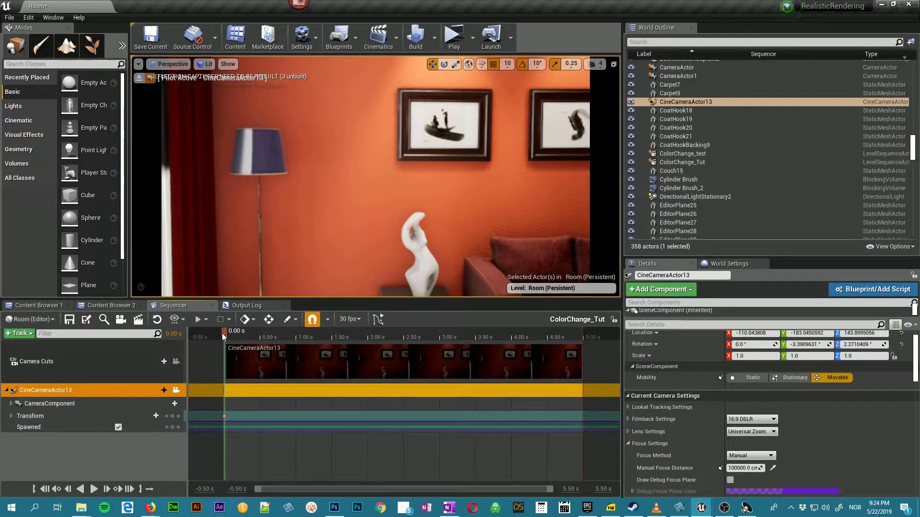
Step: At the end of the sequence, move the camera sideways toward the dark cabinet and key its transform
left_click_drag(222, 332, 534, 332)
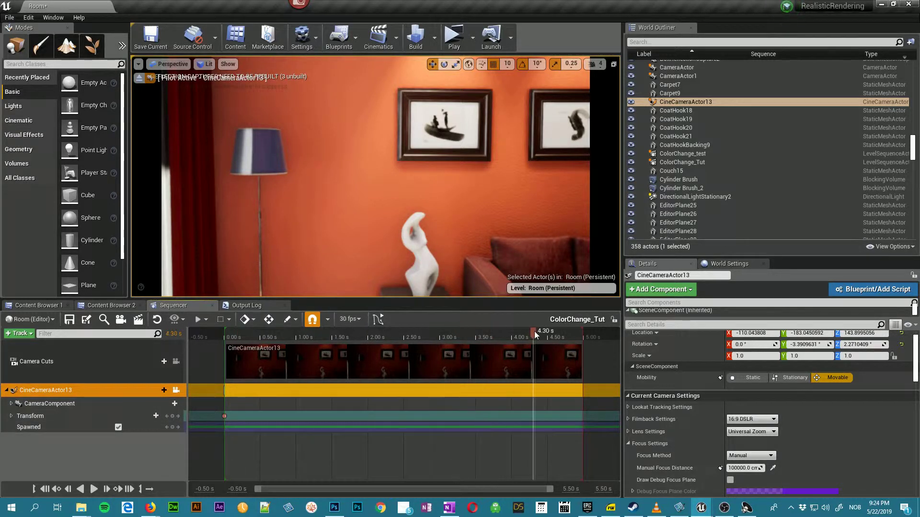
left_click(129, 489)
right_click_drag(389, 259, 387, 257)
key("d")
key("d")
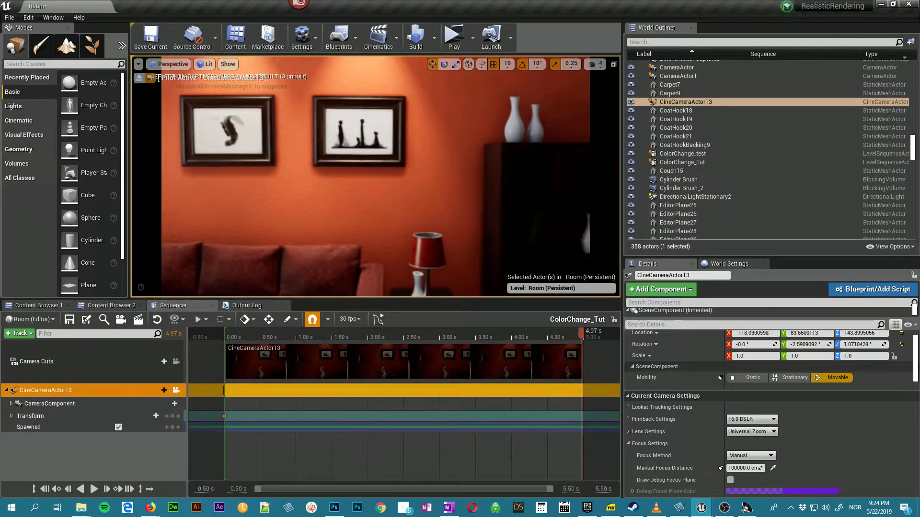
left_click(173, 417)
Step: Scrub through the camera move to check it, and return the playhead to the start of the sequence
left_click_drag(524, 334, 356, 368)
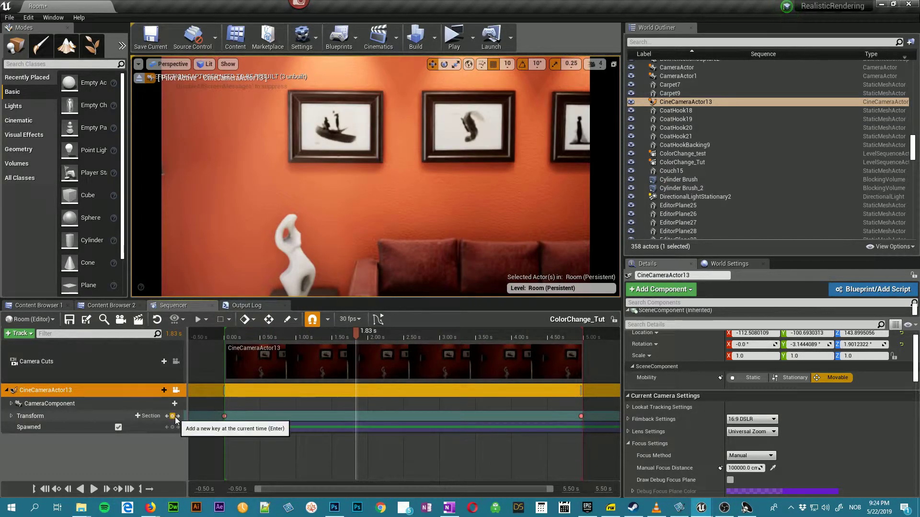
left_click(10, 416)
left_click(10, 416)
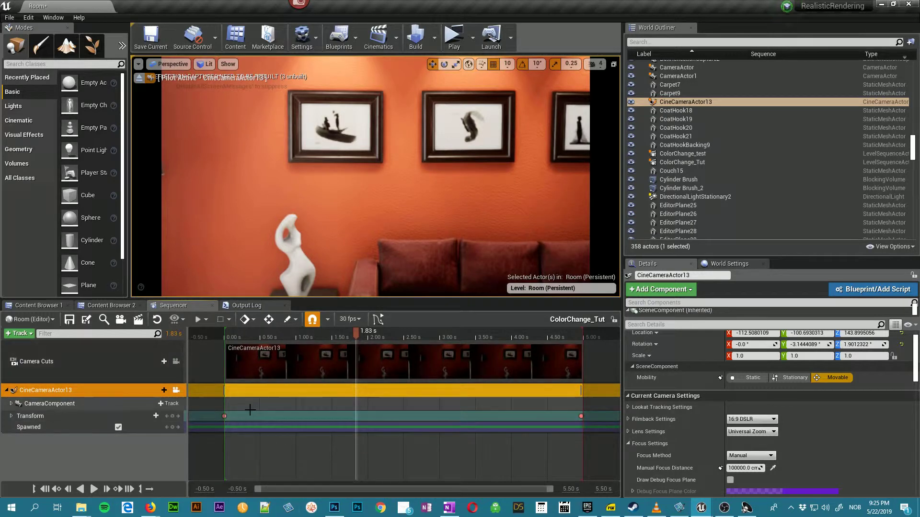
left_click(45, 489)
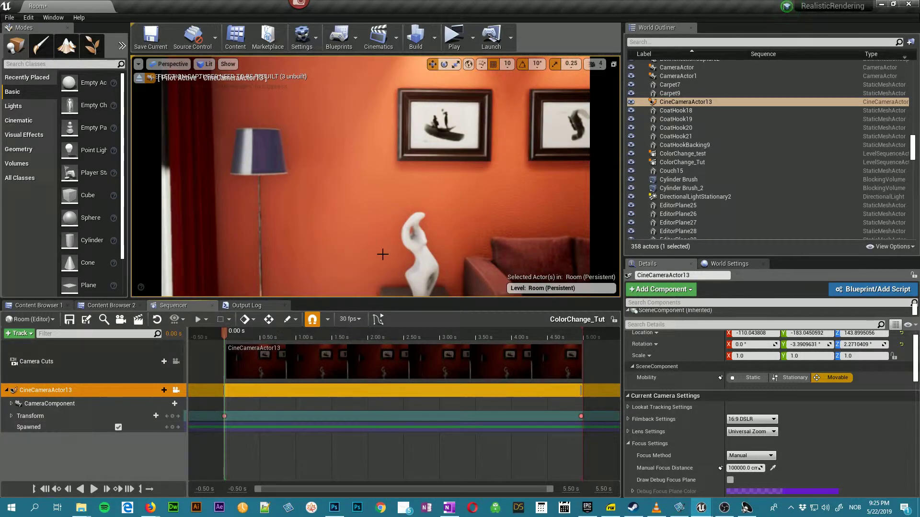
Step: Add the orange wall behind the pictures, WallPiece124, to the sequence and collapse the camera and transform tracks
left_click(365, 178)
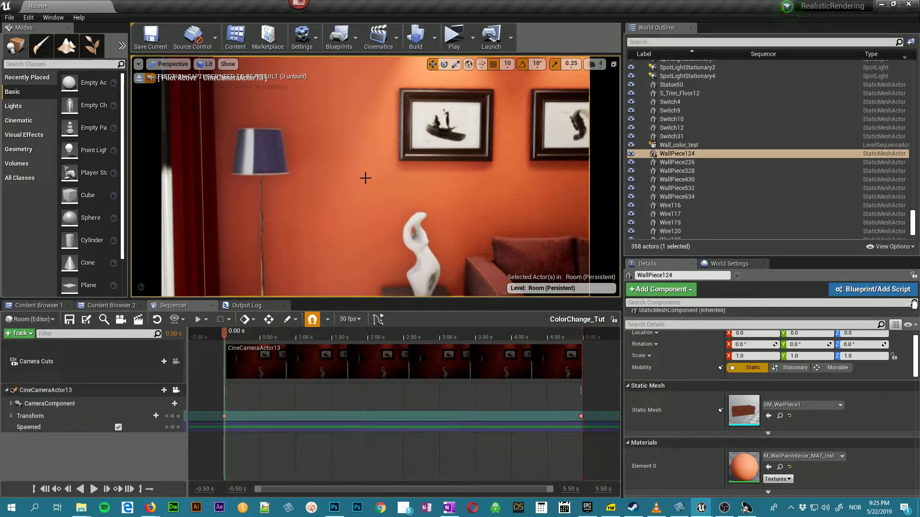
left_click(679, 155)
left_click(679, 154)
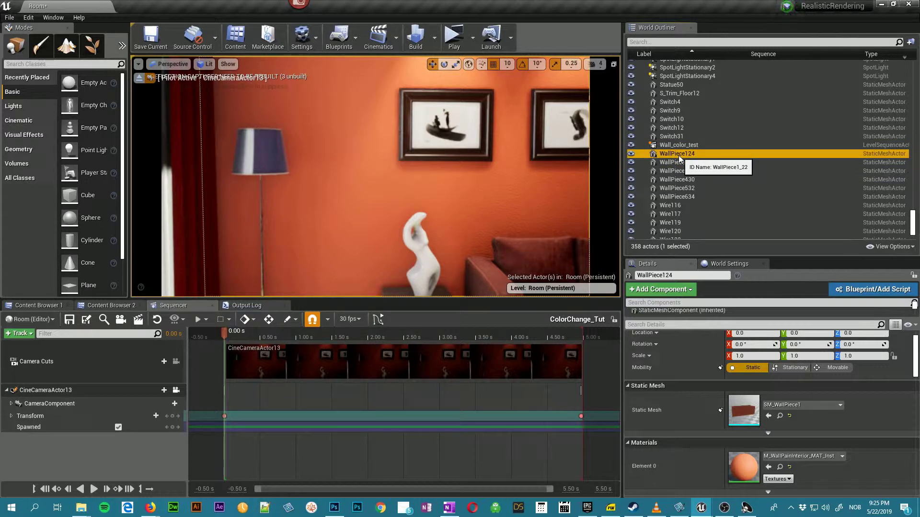
left_click_drag(680, 155, 77, 455)
left_click(6, 390)
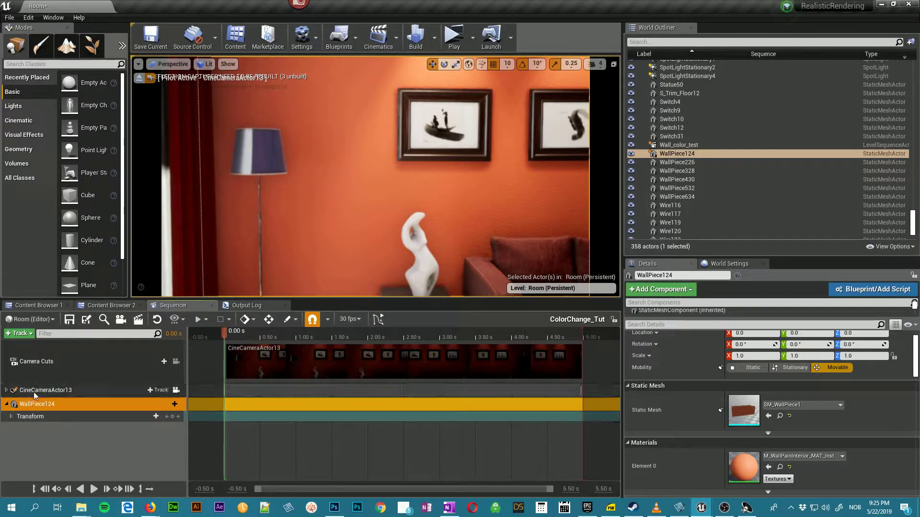
left_click(12, 416)
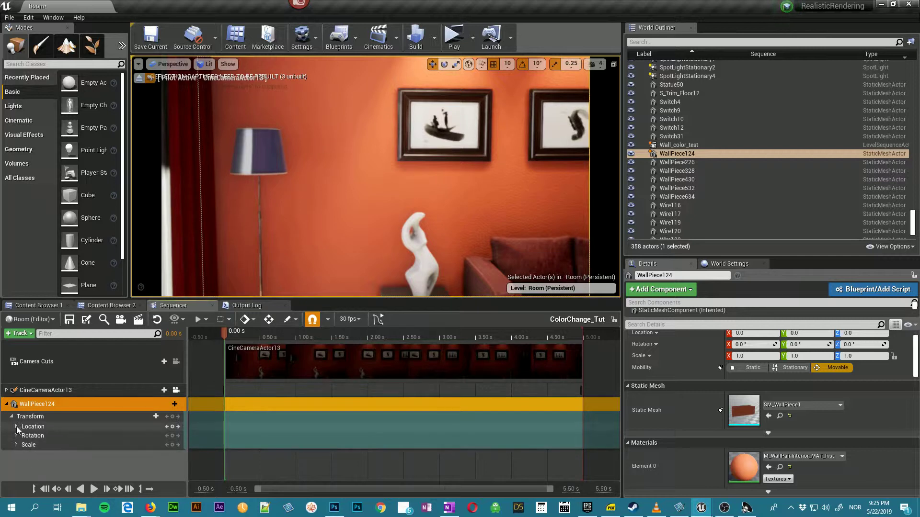
left_click(12, 417)
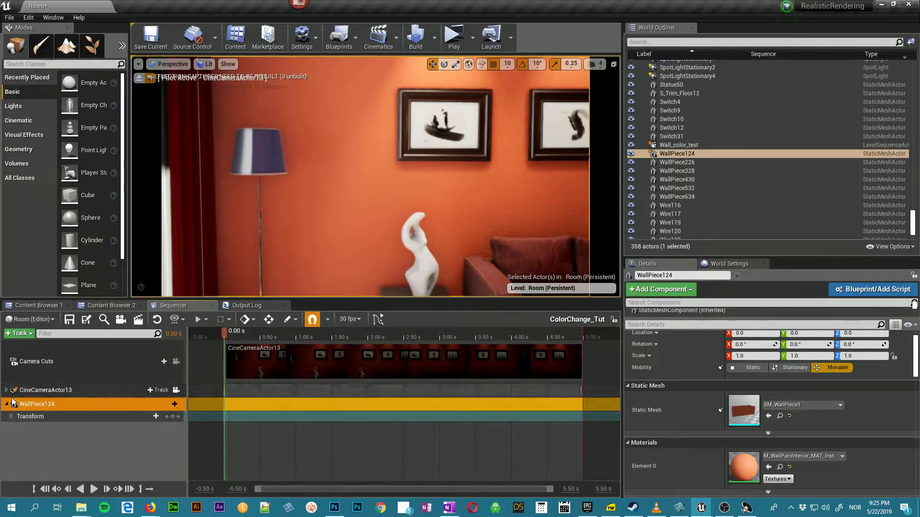
Step: Add the StaticMeshComponent0 track to WallPiece124 and give it a material parameter track for Element 0
left_click(169, 405)
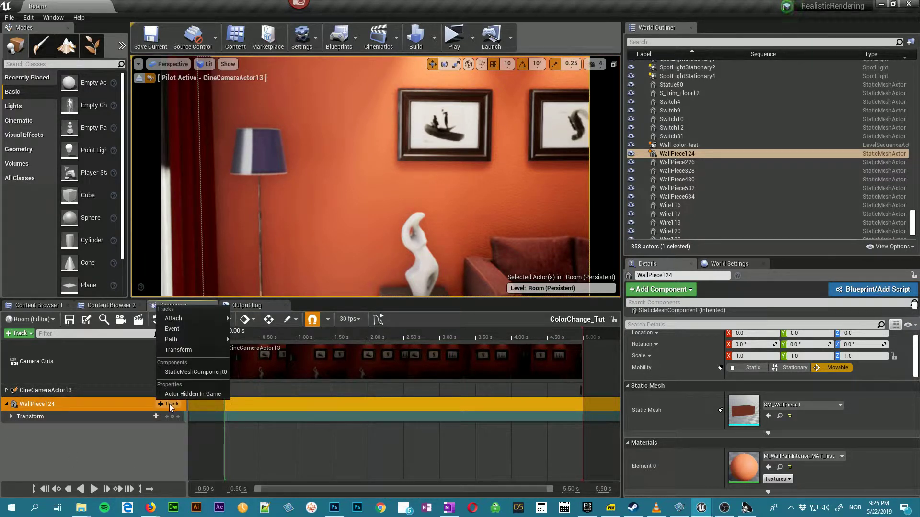
left_click(174, 372)
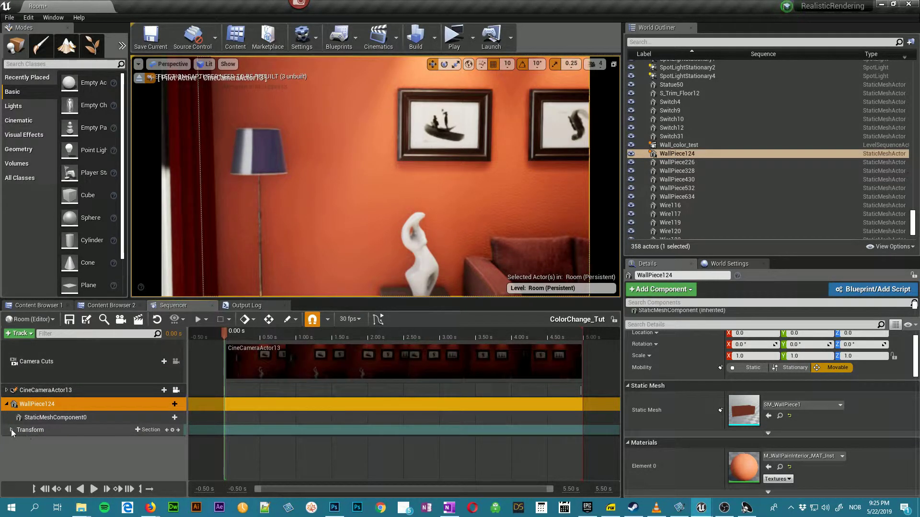
left_click(53, 417)
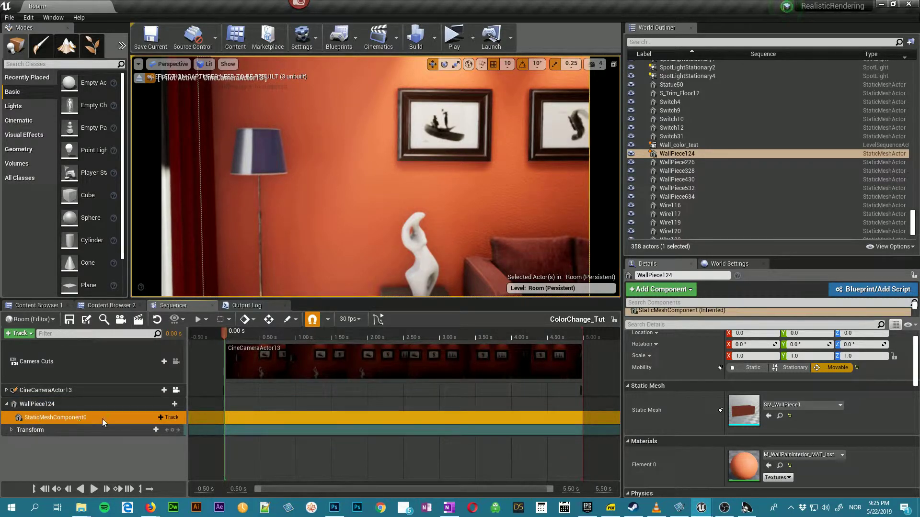
left_click(170, 417)
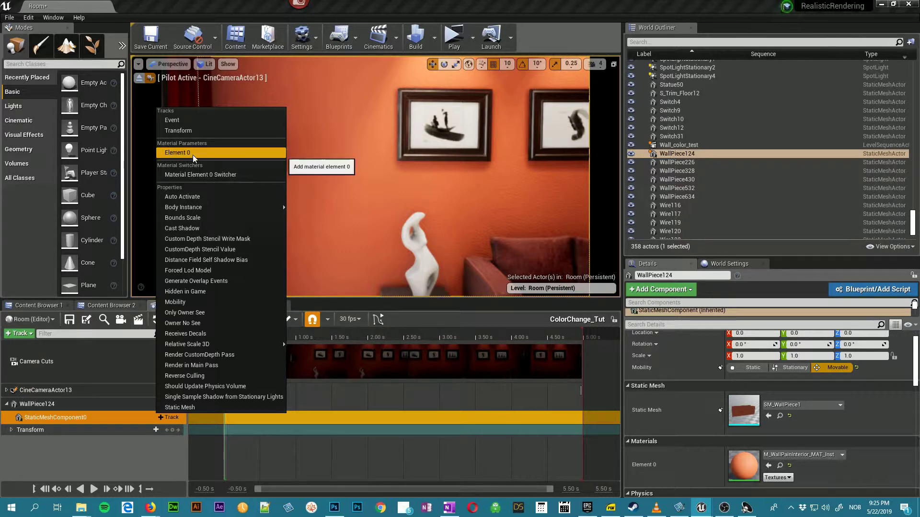
left_click(177, 152)
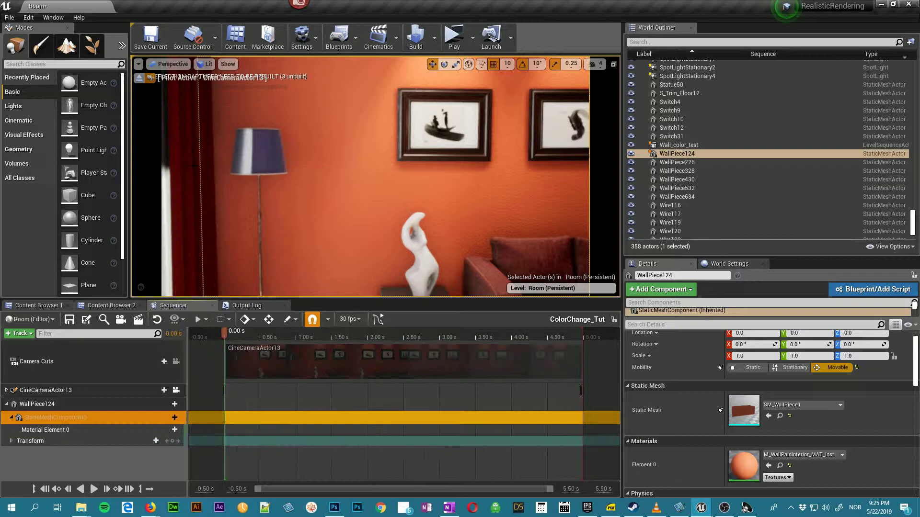
Step: Compare the parameters offered for Material Element 0 with the parameters in the wall's material instance
left_click(54, 432)
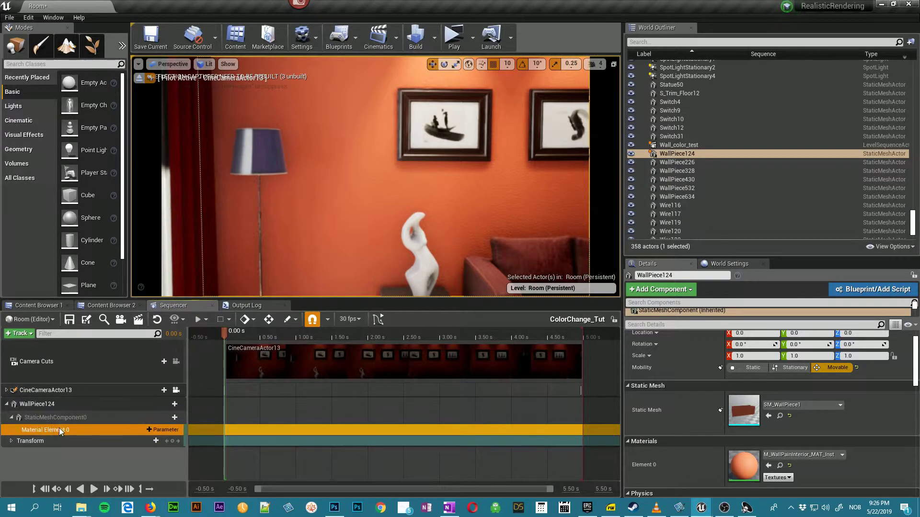
left_click(165, 430)
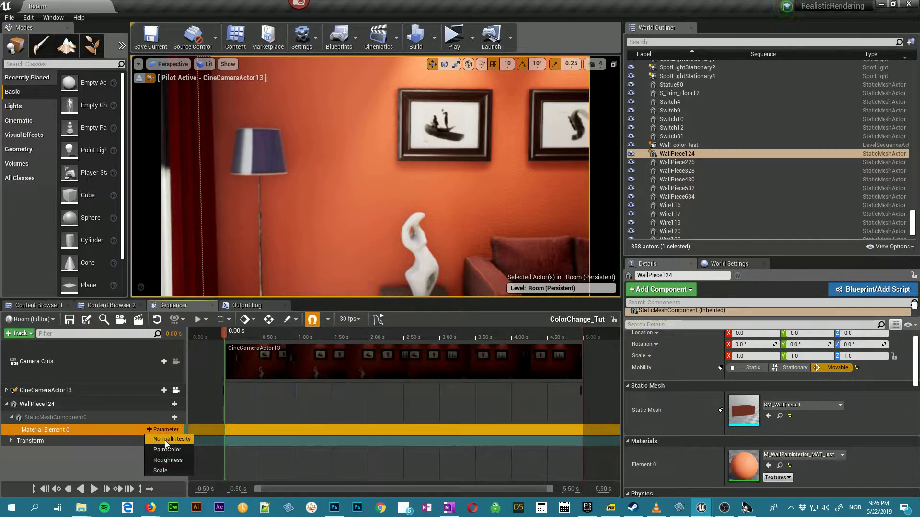
left_click(125, 469)
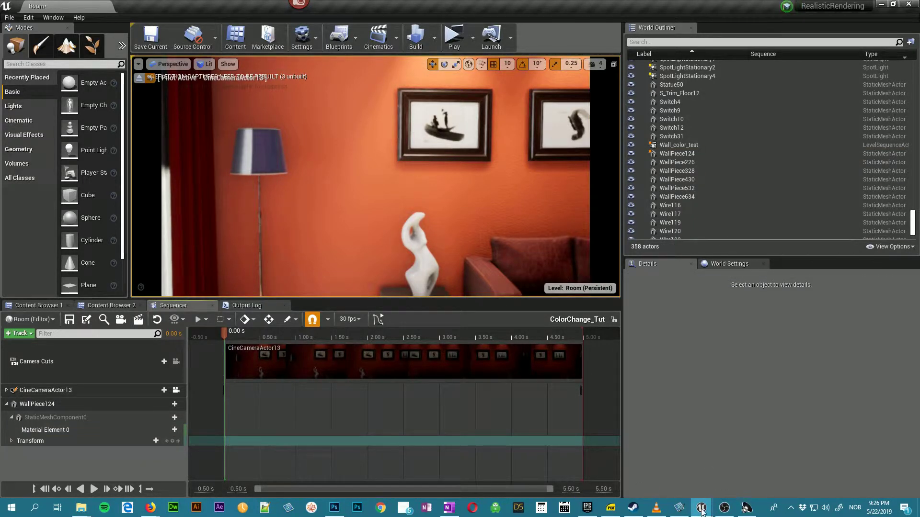
mouse_move(703, 504)
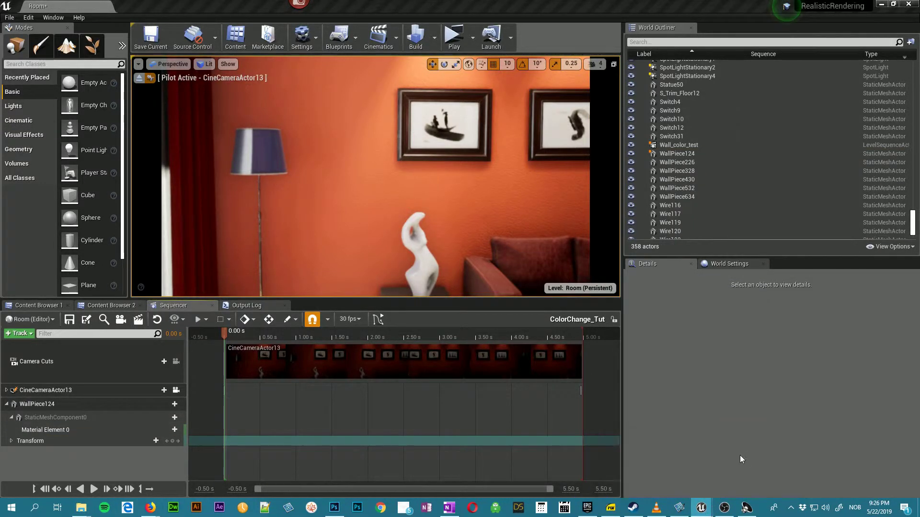
left_click(739, 455)
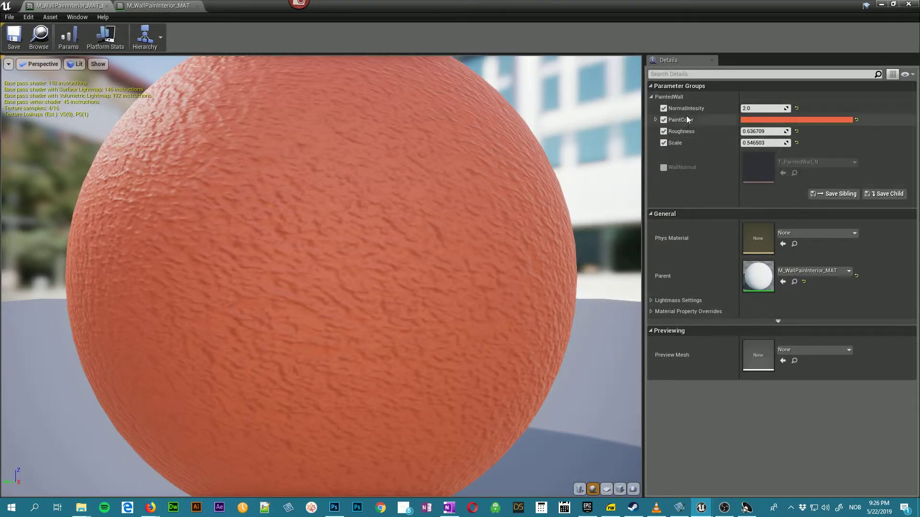
left_click(880, 4)
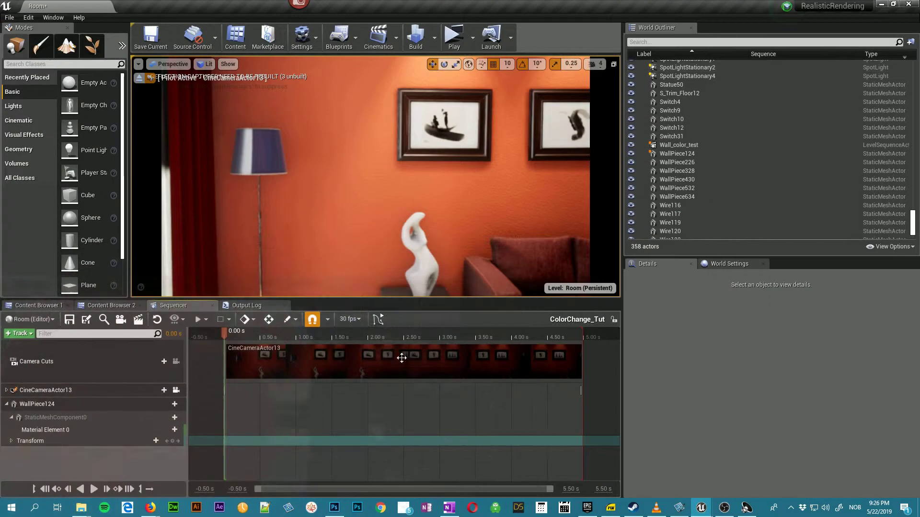
Step: Add the PaintColor parameter to Material Element 0, expand its color channels, and enlarge the Sequencer area
left_click(152, 429)
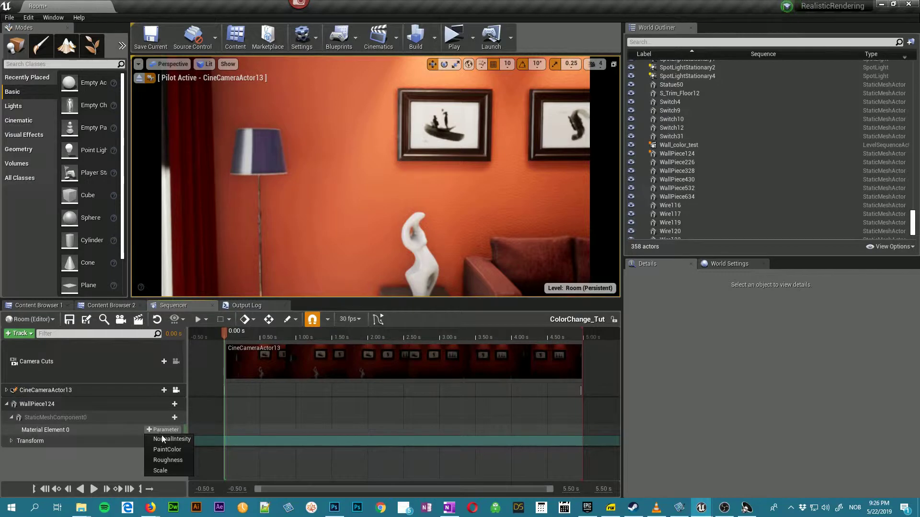
left_click(172, 451)
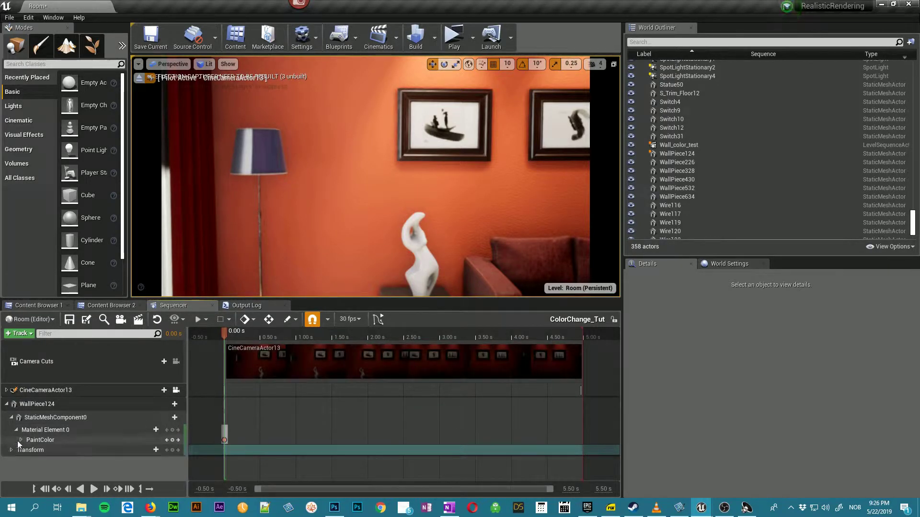
left_click(21, 440)
scroll(72, 433, "down", 1)
left_click_drag(311, 300, 311, 208)
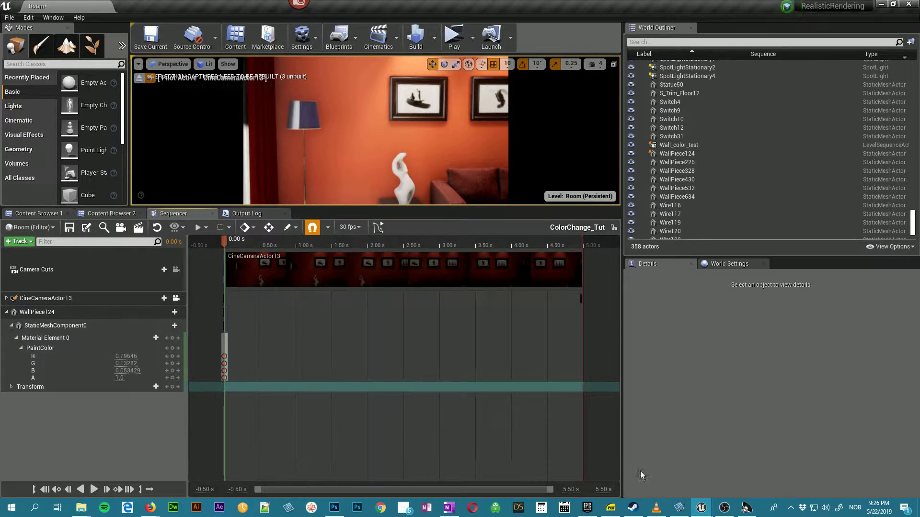
Step: Place the wall's material instance window beside the tracks and pick a light green PaintColor of R 0.4700828, G 0.79646, B 0.3517667
mouse_move(702, 511)
left_click(764, 467)
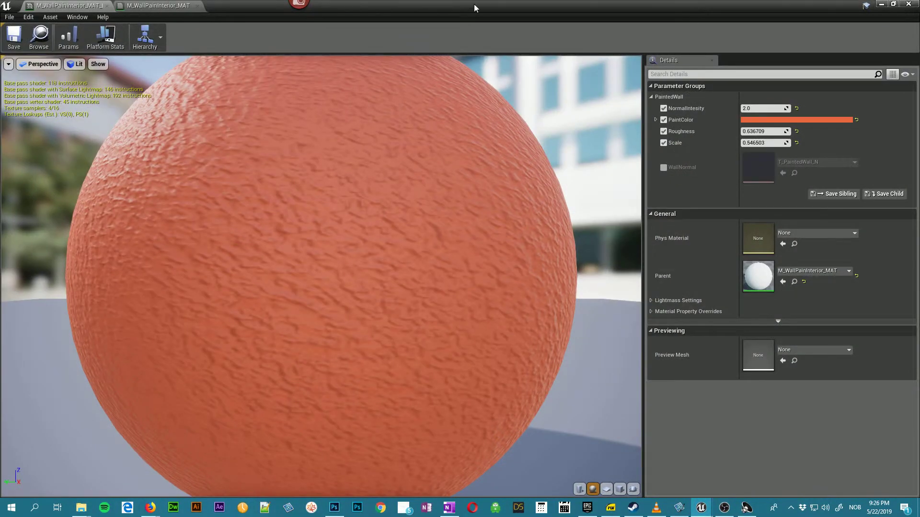
mouse_move(629, 5)
left_mouse_down()
mouse_move(628, 120)
mouse_move(660, 113)
left_mouse_up()
left_click(826, 231)
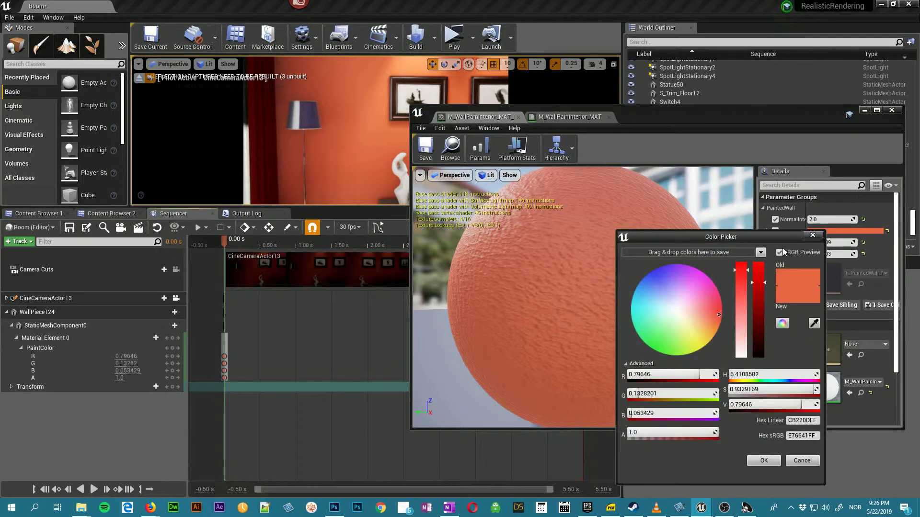
left_click_drag(737, 239, 814, 71)
left_click(742, 167)
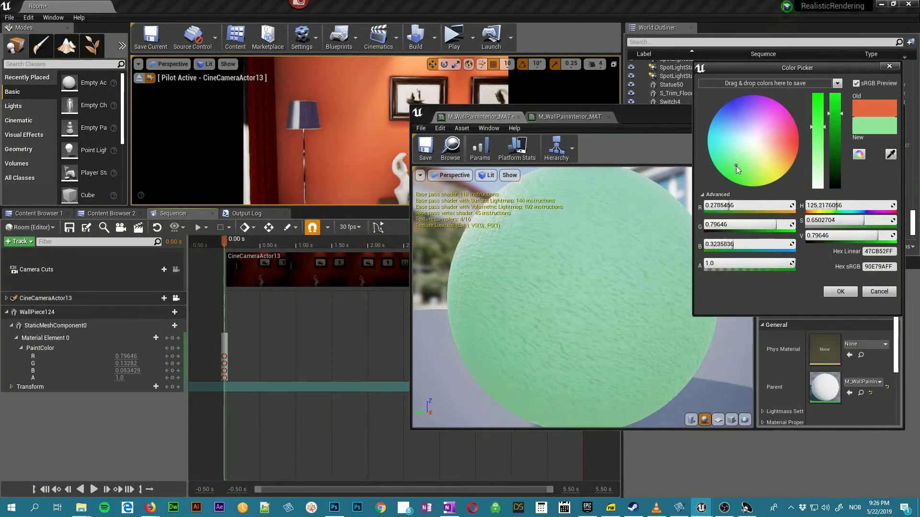
left_click_drag(742, 166, 746, 166)
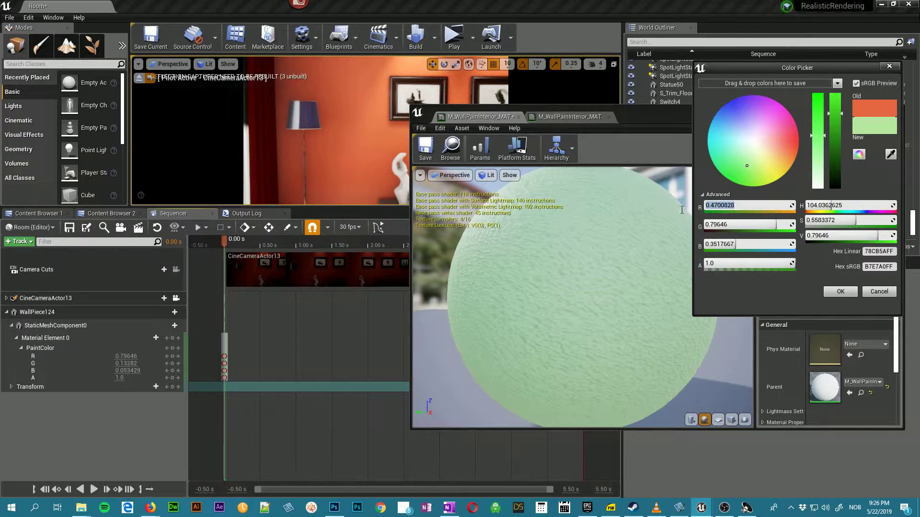
Step: Copy the picked color's red and green into the PaintColor track at 0.00 s: R 0.4700828, G 0.79646
left_click(126, 356)
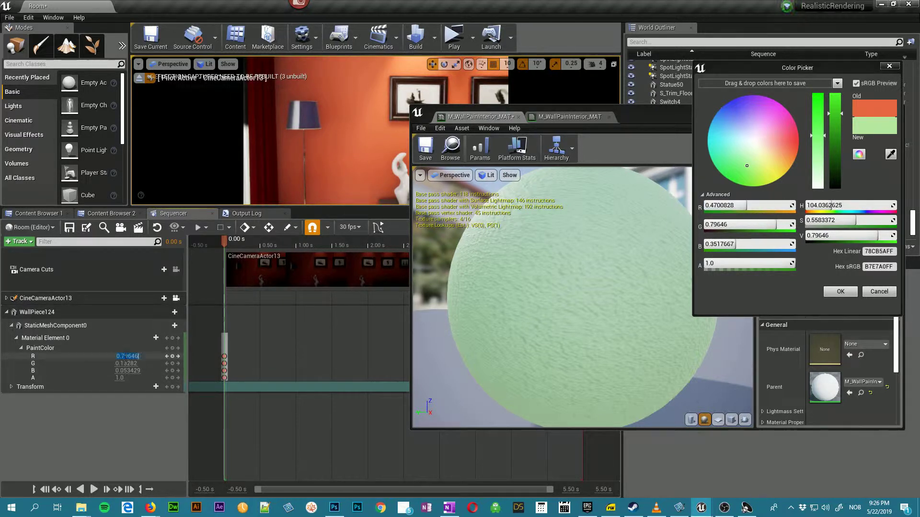
type("0.4700828")
key("Return")
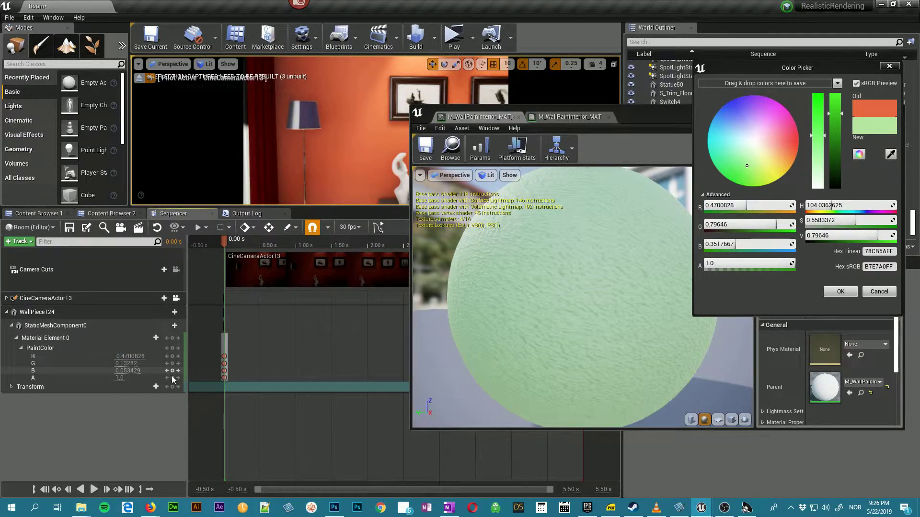
left_click(756, 224)
key("ctrl+c")
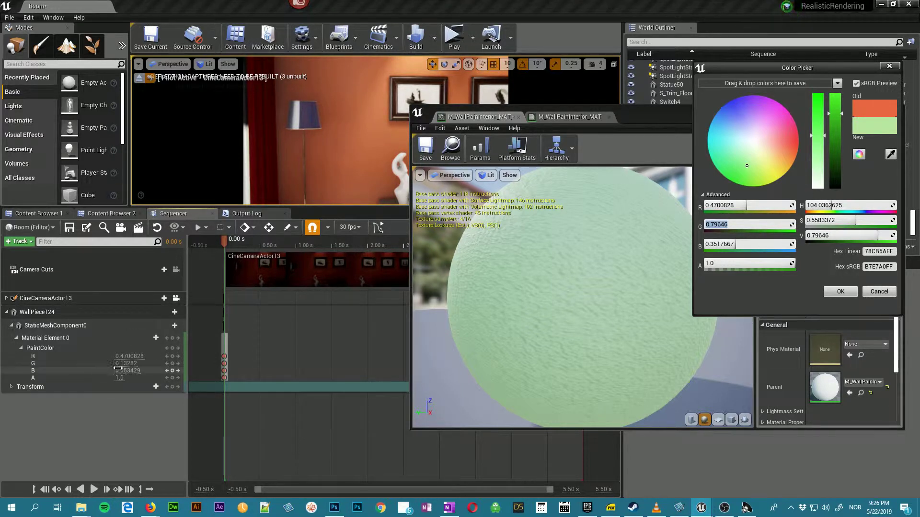
left_click(126, 364)
key("ctrl+v")
key("Return")
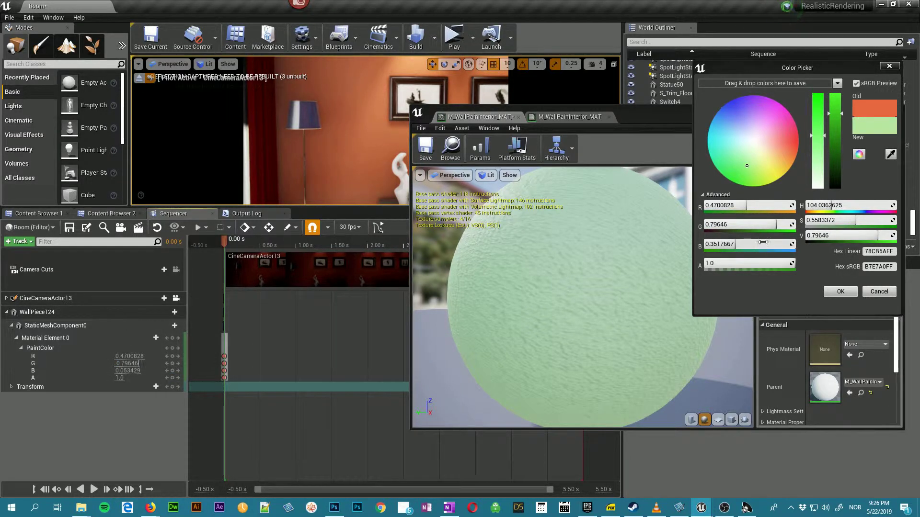
Step: Set blue to 0.79646 in both the picked color and the PaintColor track, accept the color, and minimize the material instance
left_click(762, 243)
key("ctrl+v")
left_click(126, 371)
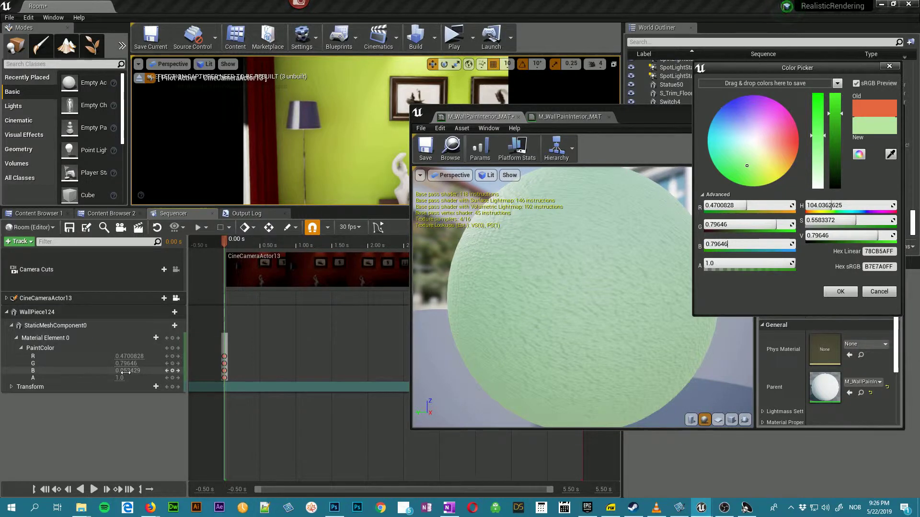
key("Return")
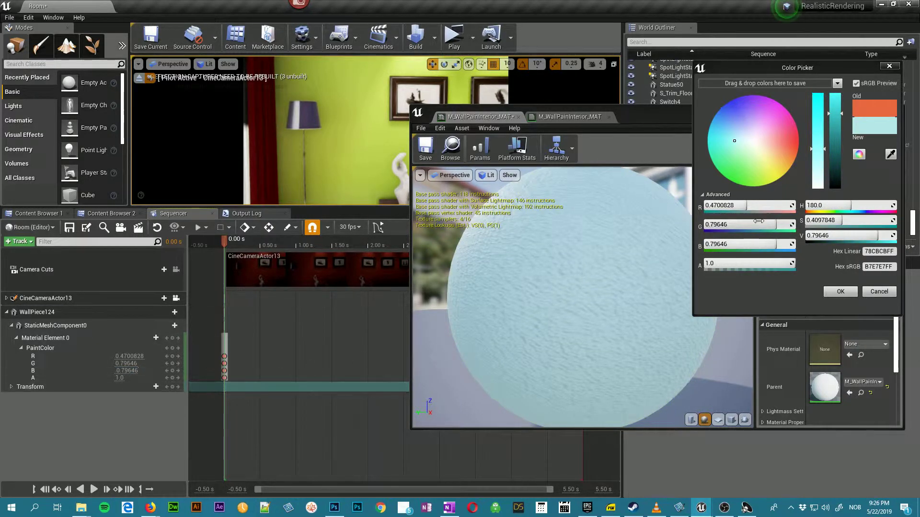
left_click(842, 292)
left_click(864, 111)
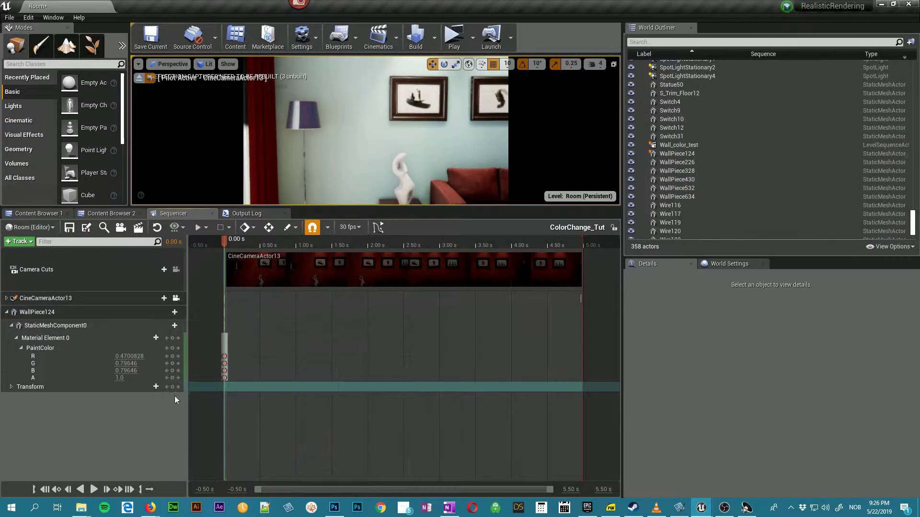
Step: Move the playhead to 1.00 s and pick a purple PaintColor of R 0.3651678, G 0.255979, B 0.79646 in the wall's material instance
left_click_drag(225, 243, 298, 248)
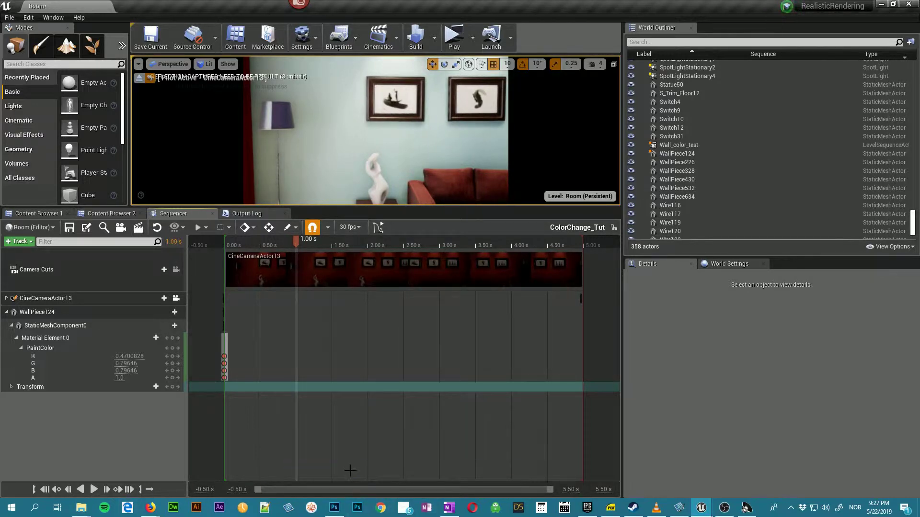
mouse_move(702, 507)
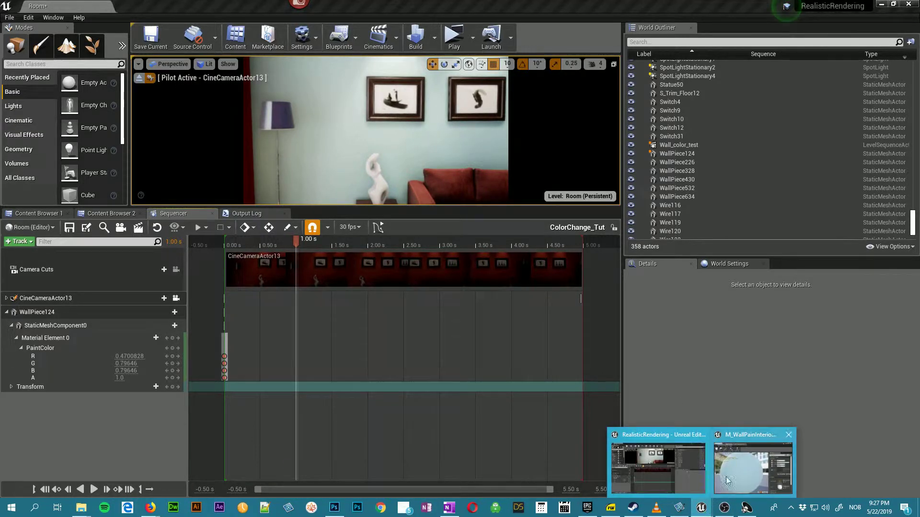
left_click(757, 467)
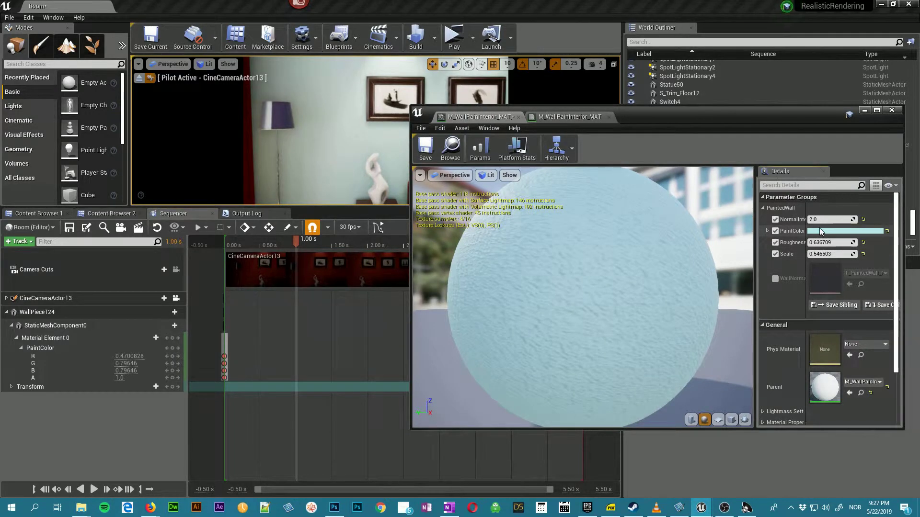
left_click(820, 231)
left_click(661, 281)
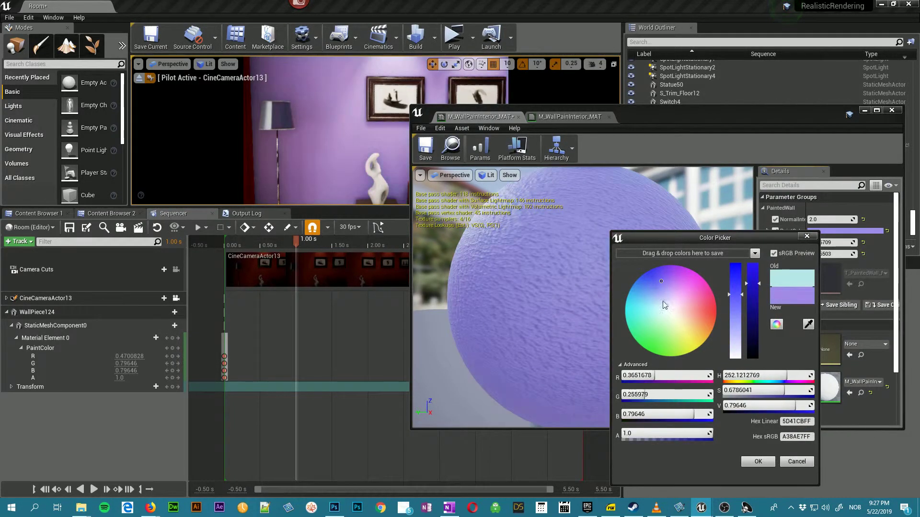
Step: Key the PaintColor track at 1.00 s with R 0.3651678, G 0.255979, B 0.79646, then accept the picked color and minimize the material instance
left_click(678, 376)
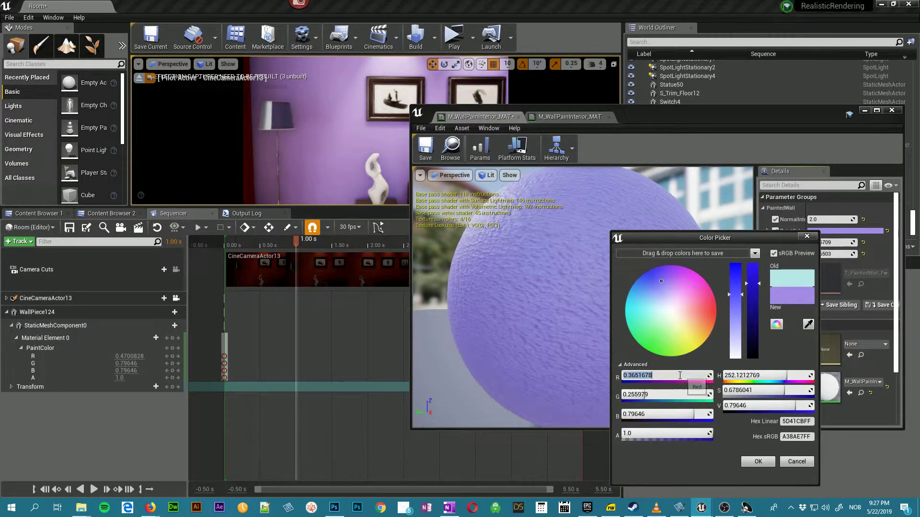
left_click(125, 356)
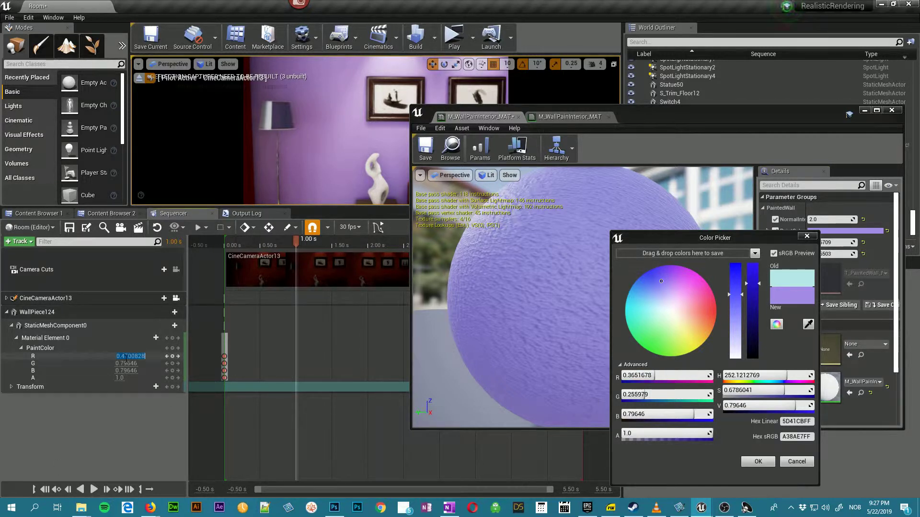
key("Return")
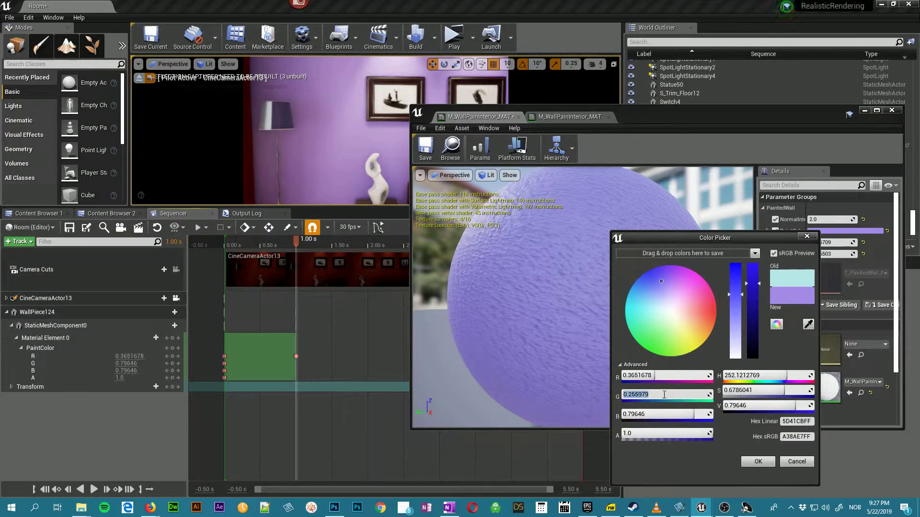
left_click(127, 364)
key("ctrl+v")
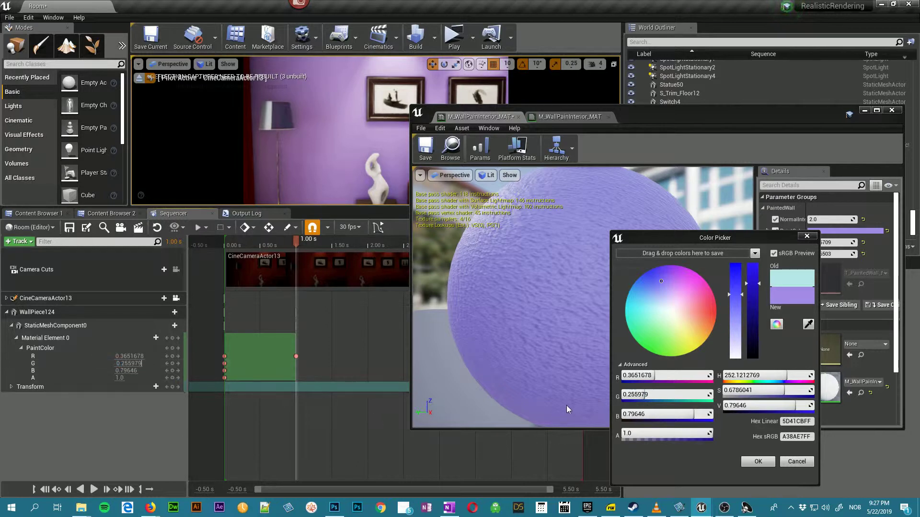
left_click(666, 415)
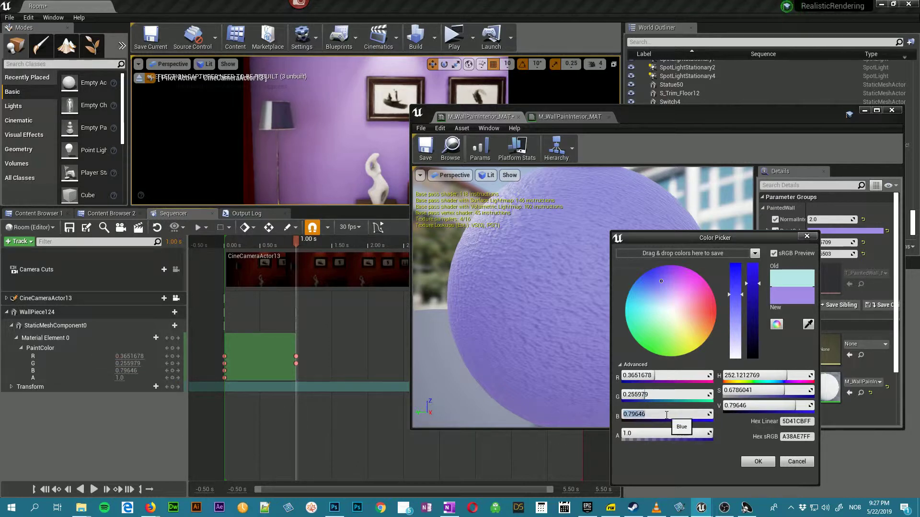
left_click(127, 371)
left_click(220, 408)
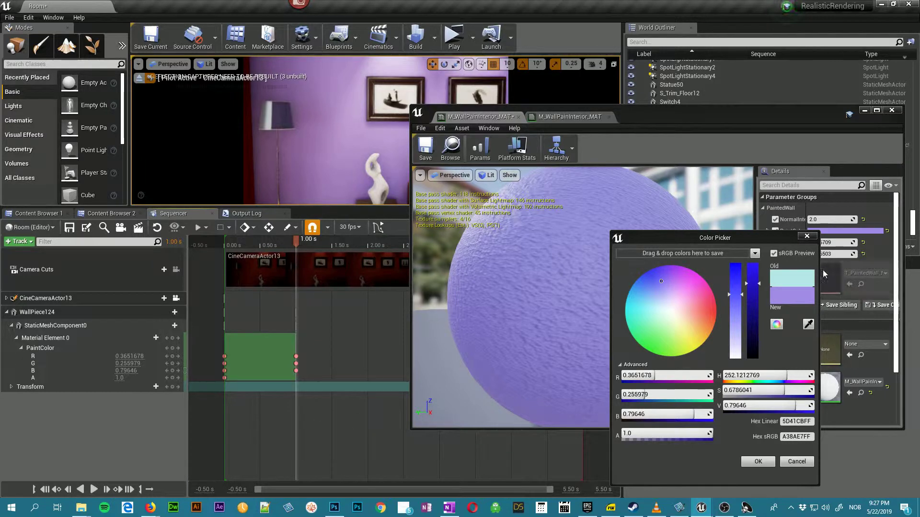
left_click(757, 460)
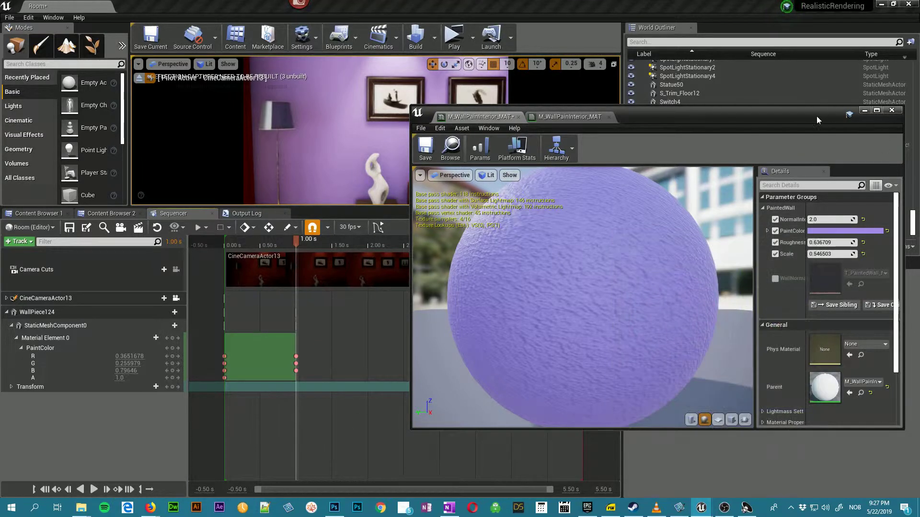
left_click(863, 112)
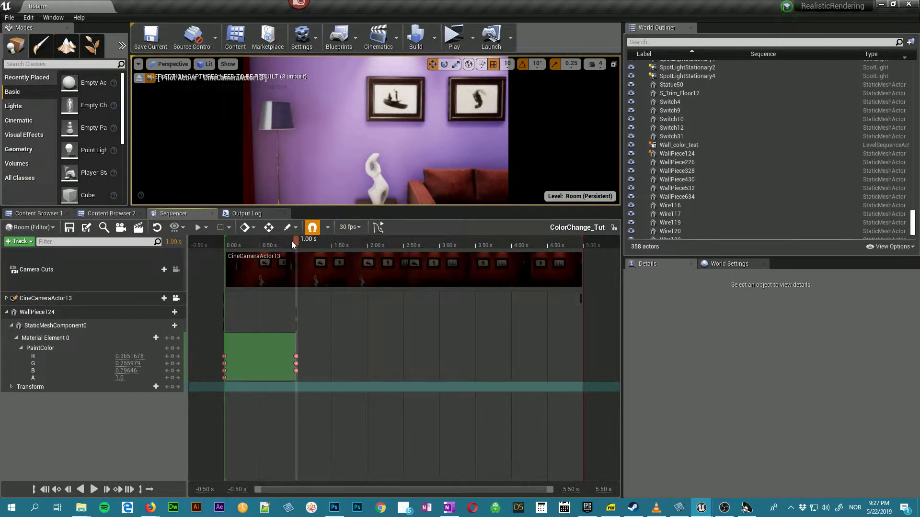
Step: Scrub between 0.27 s and 1.00 s in an enlarged viewport to check the wall's color transition, then enlarge the Sequencer area again
left_click_drag(291, 240, 253, 245)
left_click_drag(402, 208, 402, 346)
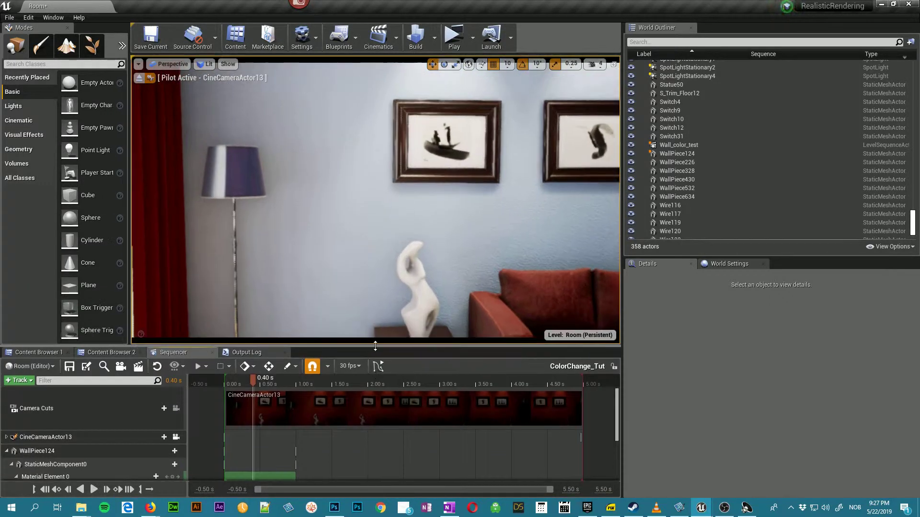
mouse_move(254, 383)
left_mouse_down()
mouse_move(229, 388)
mouse_move(253, 384)
mouse_move(244, 383)
left_mouse_up()
mouse_move(304, 347)
left_mouse_down()
mouse_move(295, 318)
mouse_move(296, 326)
left_mouse_up()
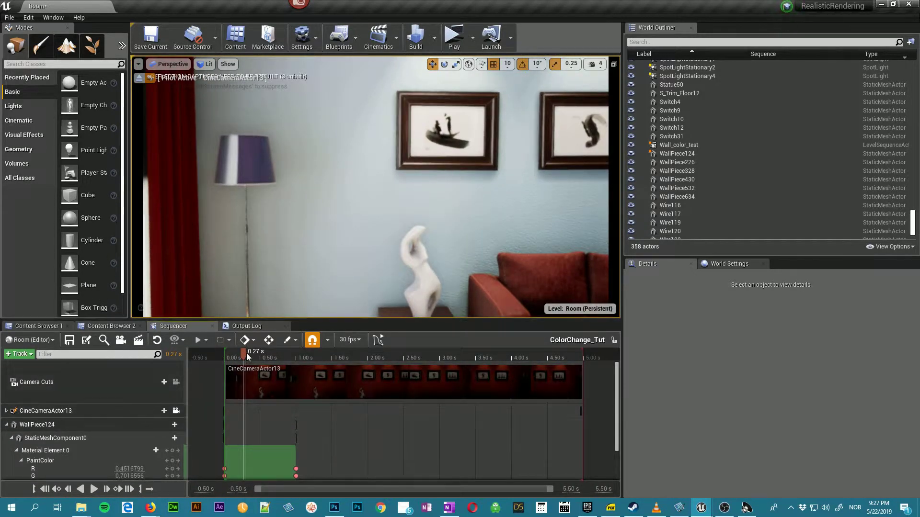
left_click_drag(245, 352, 298, 367)
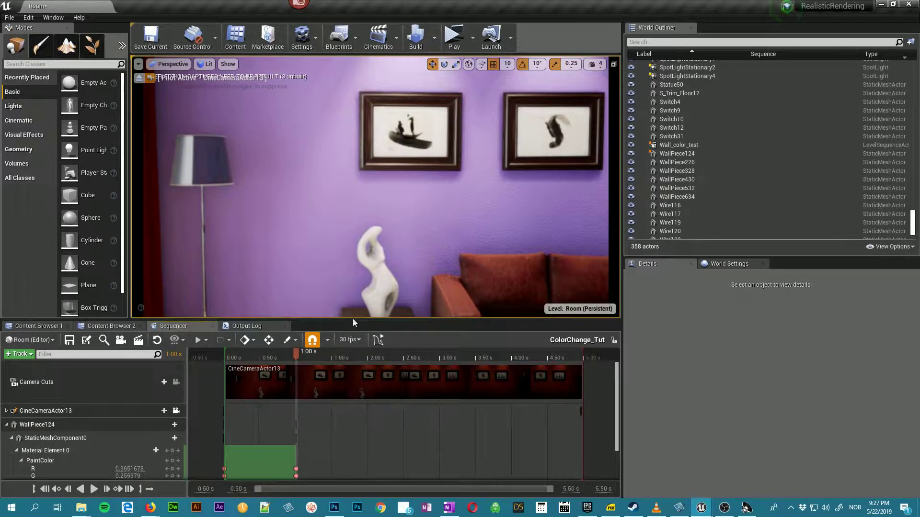
left_click_drag(352, 319, 335, 252)
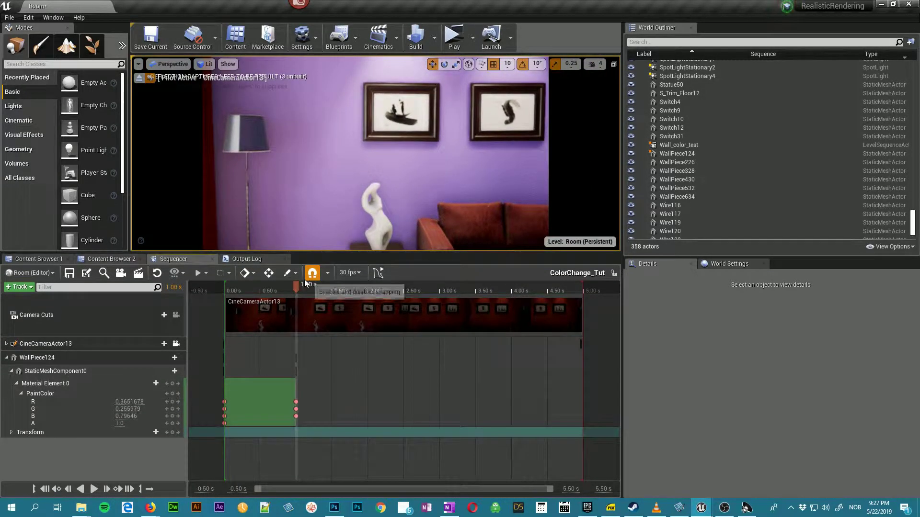
Step: Key the current Material Element 0 color at 2.00 s to hold it, and move the playhead to 2.03 s
left_click_drag(297, 286, 369, 291)
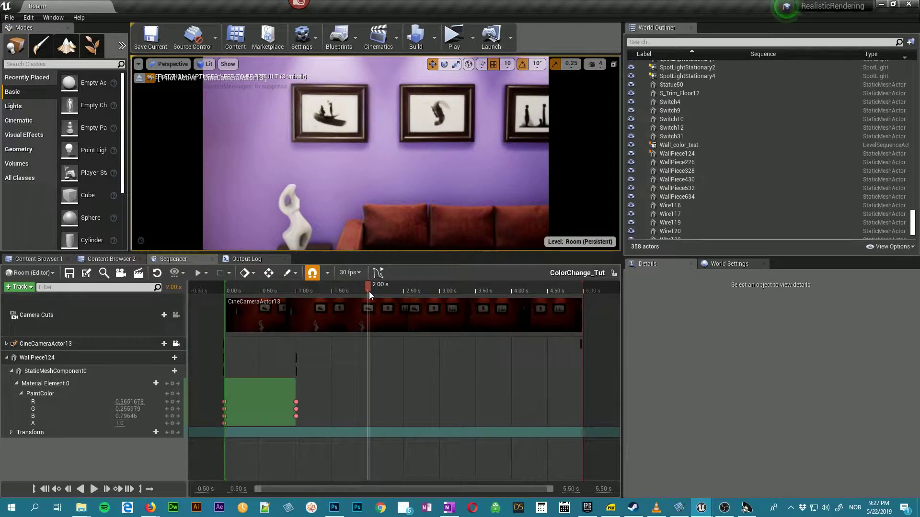
left_click(173, 383)
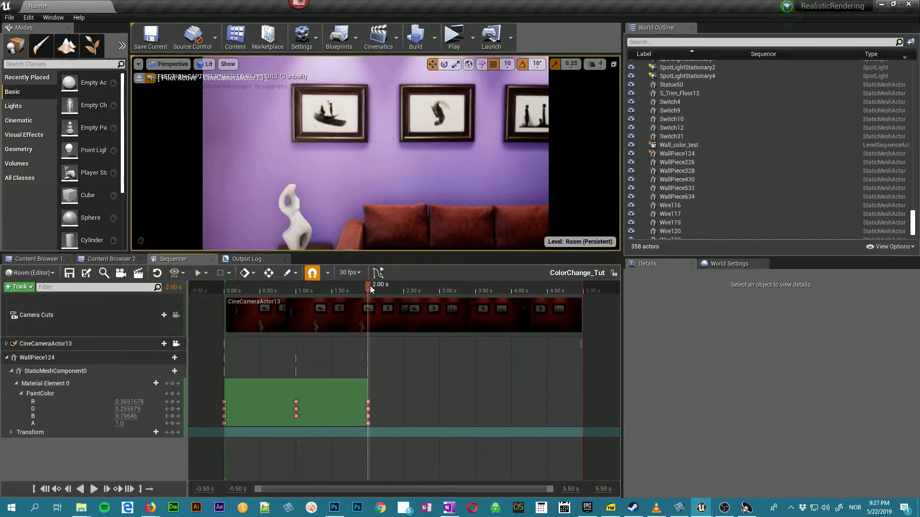
mouse_move(370, 286)
left_mouse_down()
mouse_move(304, 294)
mouse_move(372, 296)
left_mouse_up()
Step: Reopen the wall's material instance and pick a strong pink PaintColor of R 0.8333333, G 0.0868056, B 0.509546
mouse_move(701, 506)
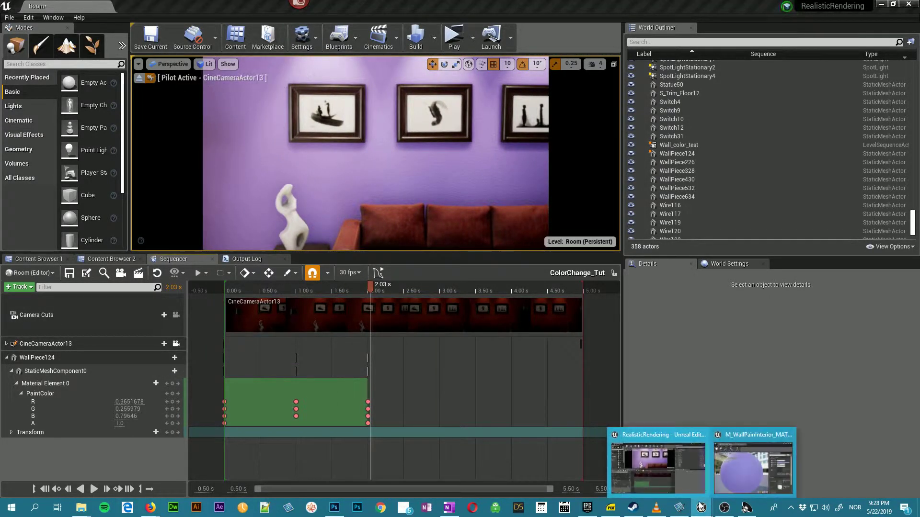
left_click(755, 461)
left_click(861, 232)
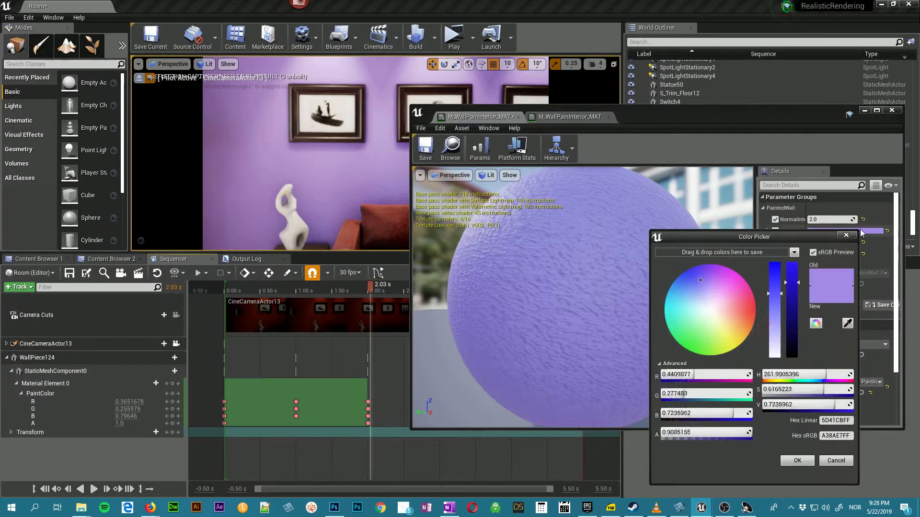
left_click(732, 295)
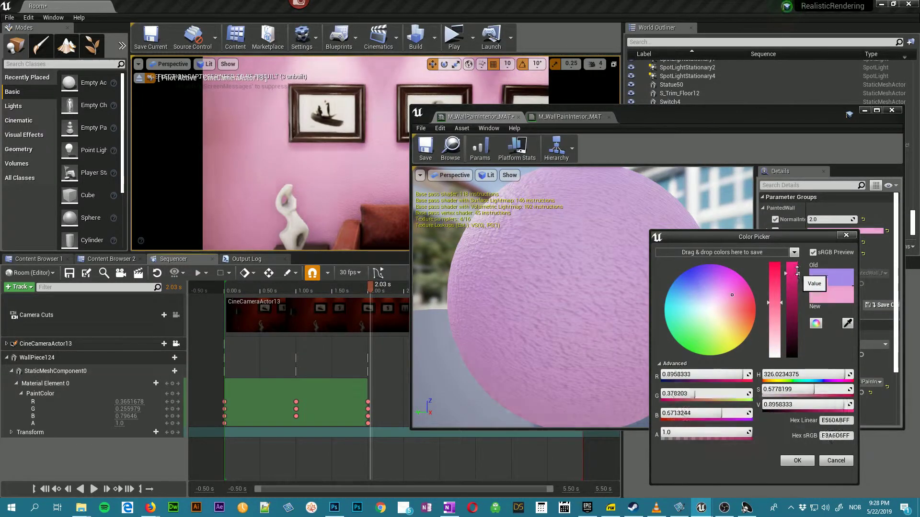
left_click_drag(781, 304, 780, 272)
Step: Copy the picked pink's red and green into the PaintColor track at 2.03 s: R 0.8333333, G 0.0868056
left_click(710, 375)
key("ctrl+c")
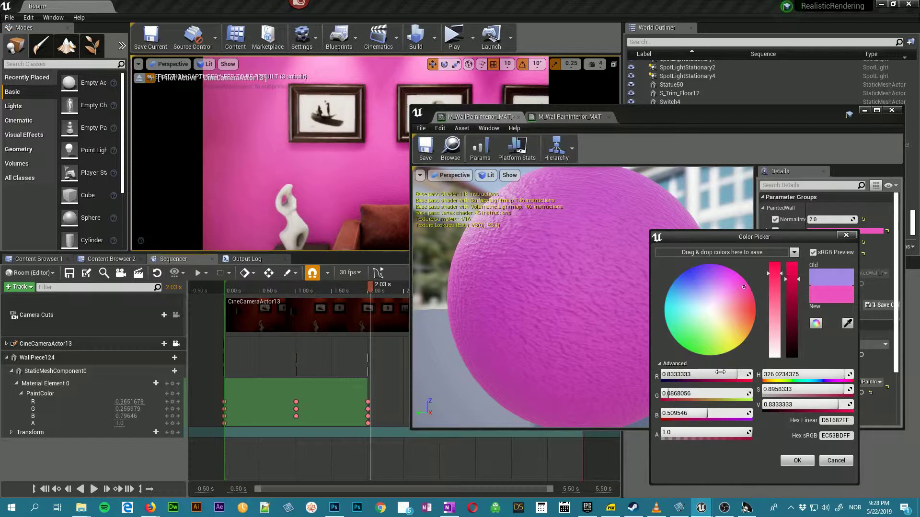
left_click(129, 402)
key("ctrl+v")
key("Return")
left_click(681, 393)
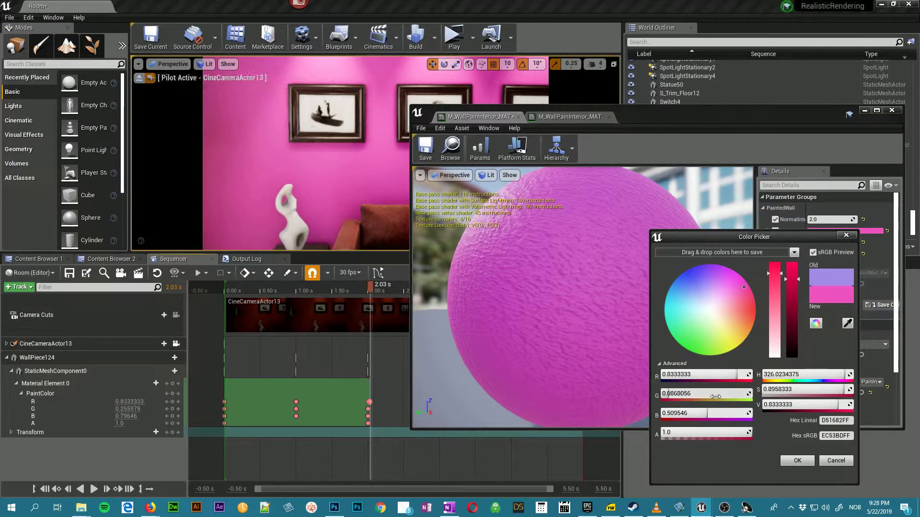
key("ctrl+c")
left_click(126, 409)
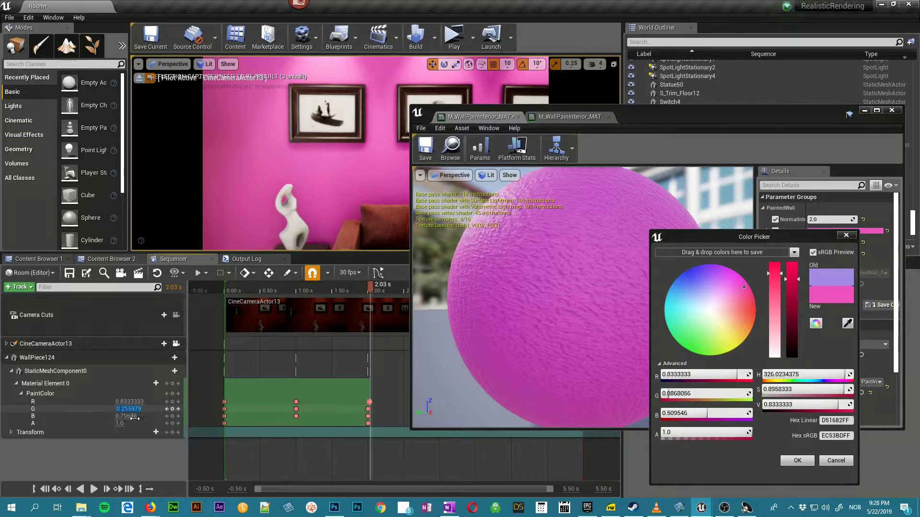
key("ctrl+v")
key("Return")
Step: Copy blue 0.509546 into the PaintColor track at 2.03 s, accept the picked color, and minimize the material instance
left_click(721, 415)
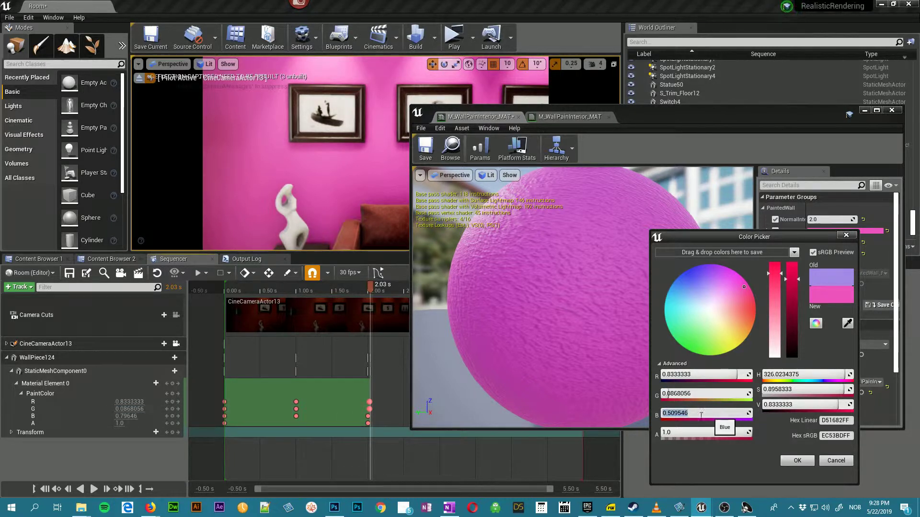
key("ctrl+c")
left_click(126, 417)
key("ctrl+v")
key("Return")
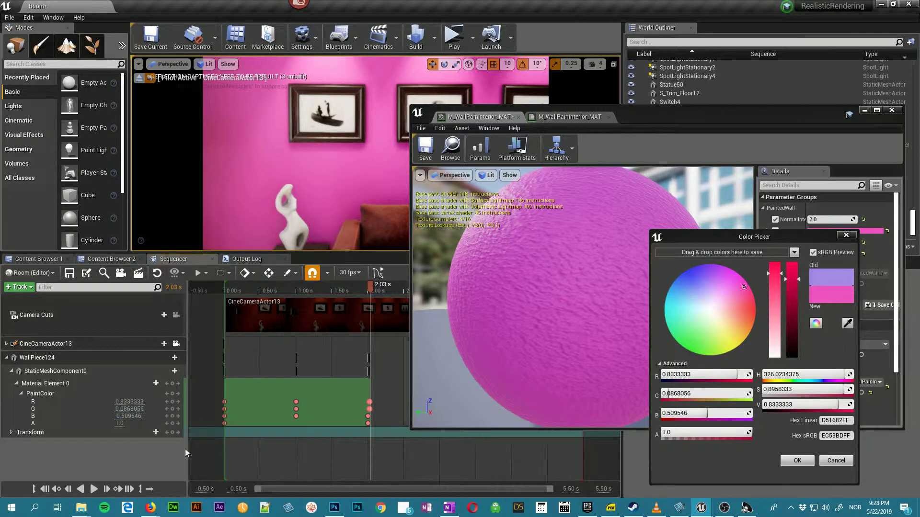
left_click(791, 462)
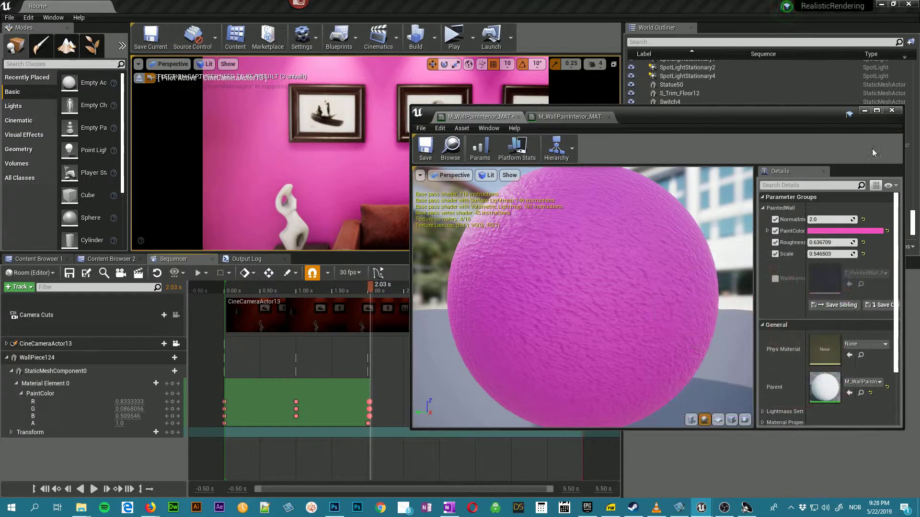
left_click(864, 110)
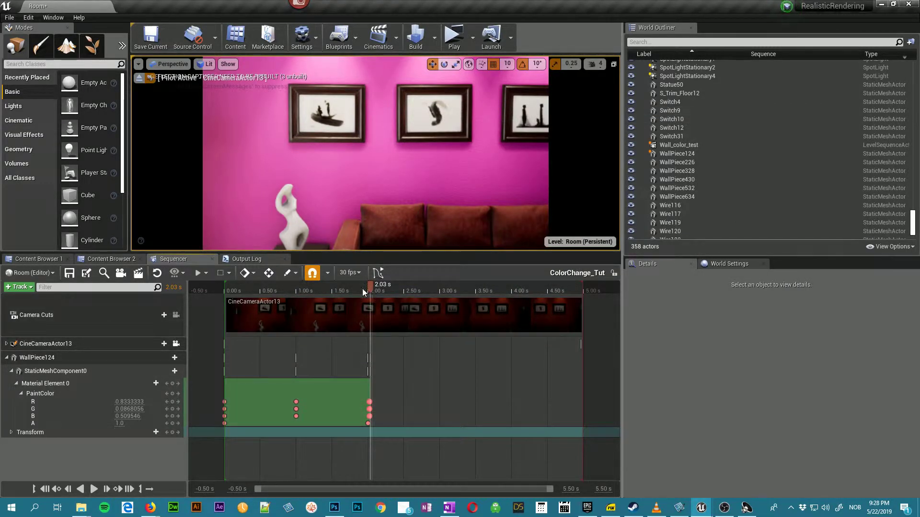
Step: With the playhead scrubbed back to 1.70 s, save all unsaved levels and assets and collapse the WallPiece124 tracks
left_click_drag(371, 289, 347, 342)
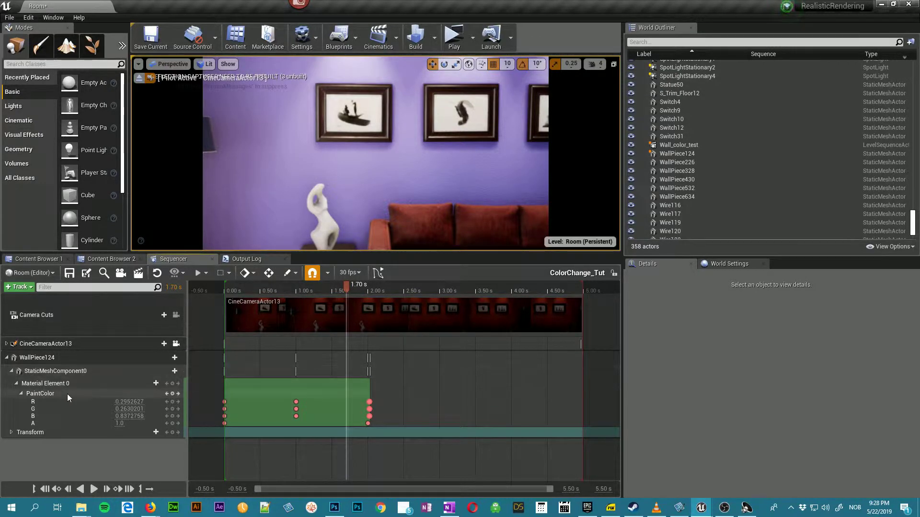
left_click(9, 18)
left_click(40, 99)
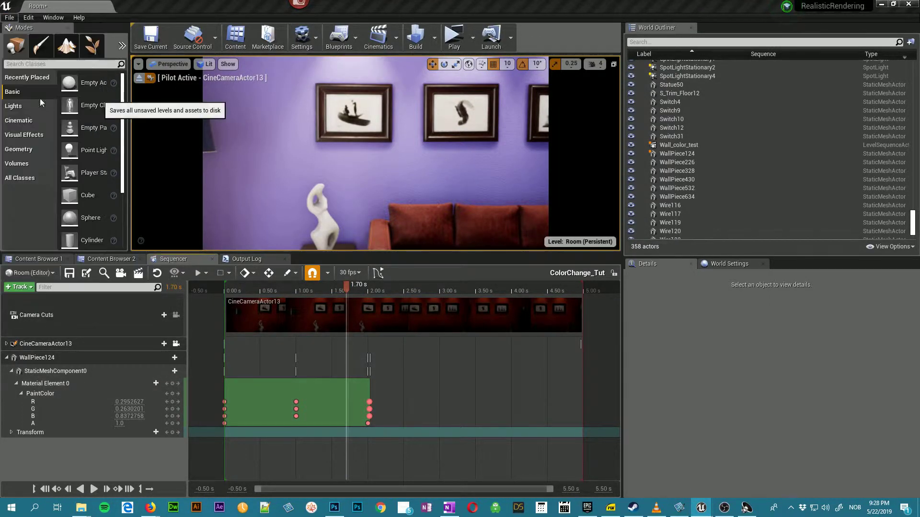
left_click(7, 358)
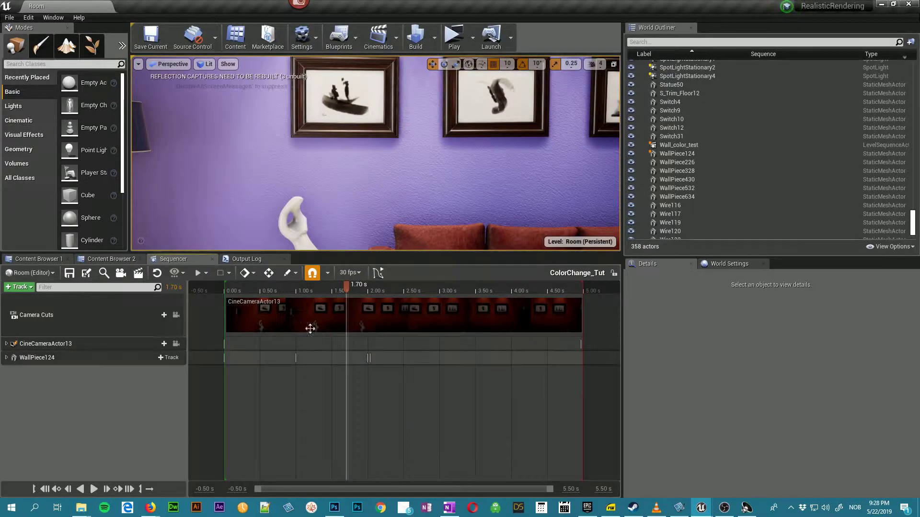
Step: Add a new level sequence named matChange_tut in the cinematics folder
left_click(386, 39)
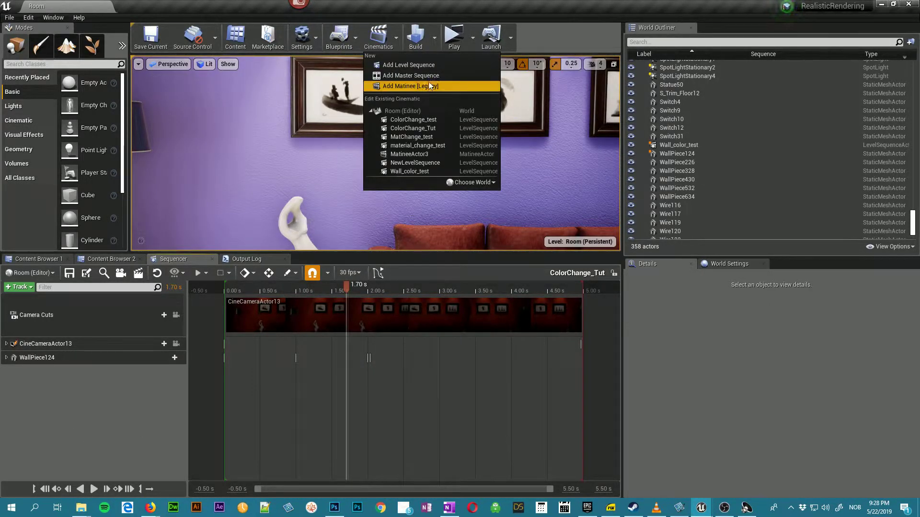
left_click(444, 62)
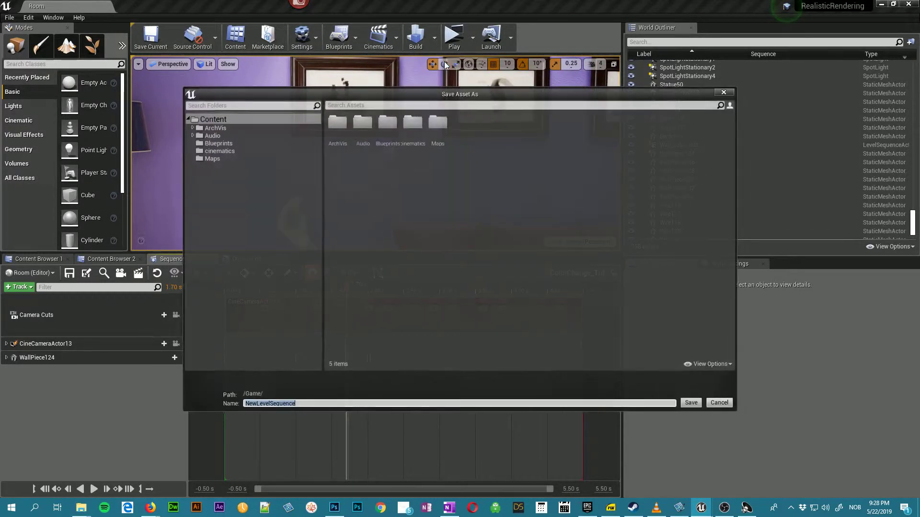
double_click(420, 130)
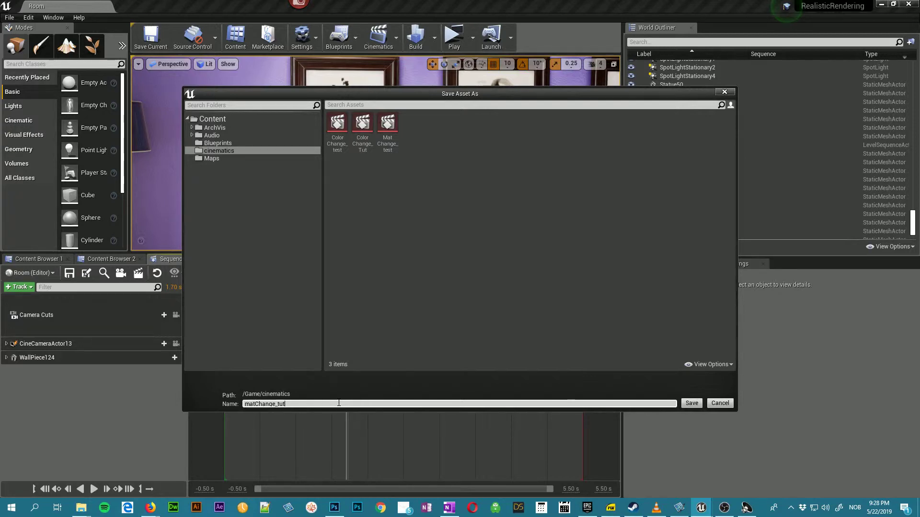
key("Return")
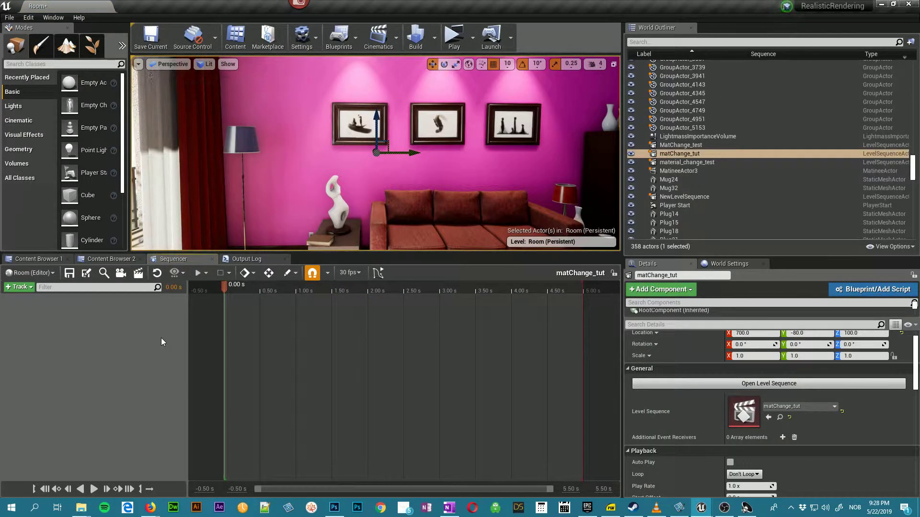
Step: Frame the view on the pictures wall, create a cine camera in the sequence from that view, and collapse its tracks
mouse_move(287, 212)
right_mouse_down()
mouse_move(245, 204)
mouse_move(281, 205)
right_mouse_up()
key("w")
key("s")
left_click(120, 273)
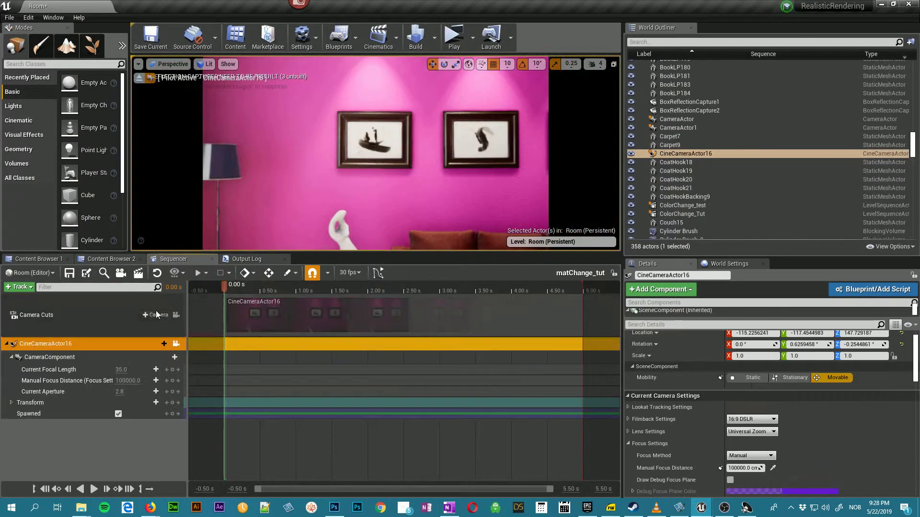
left_click(6, 344)
left_click(10, 367)
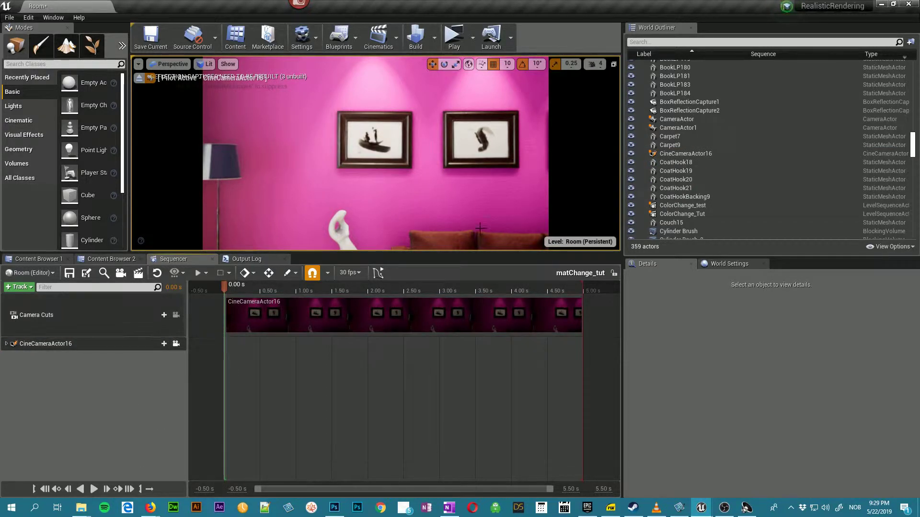
Step: Add the wall behind the pictures, WallPiece124, to the matChange_tut sequence
left_click(308, 166)
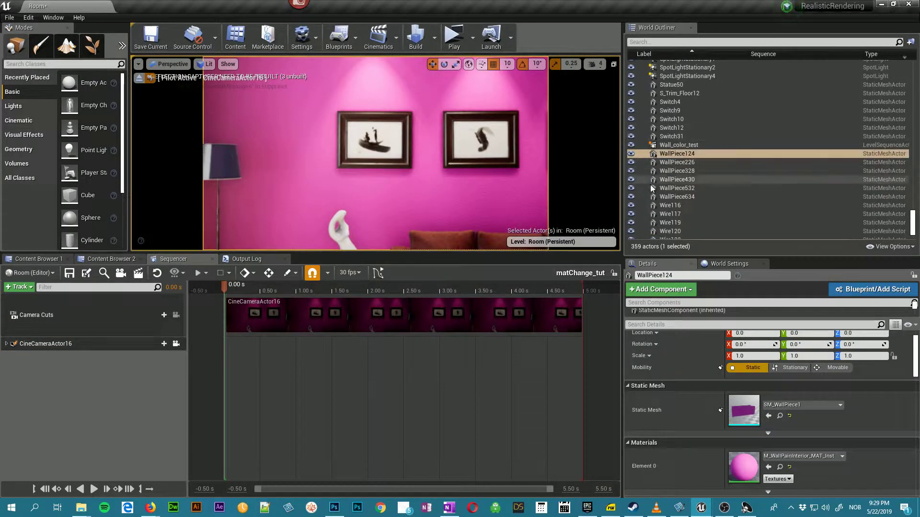
left_click_drag(688, 154, 266, 298)
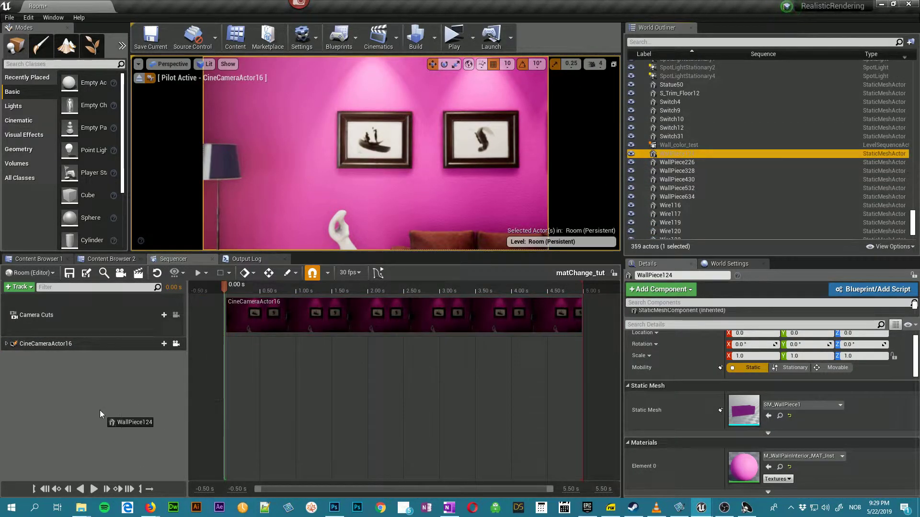
left_click_drag(100, 410, 100, 410)
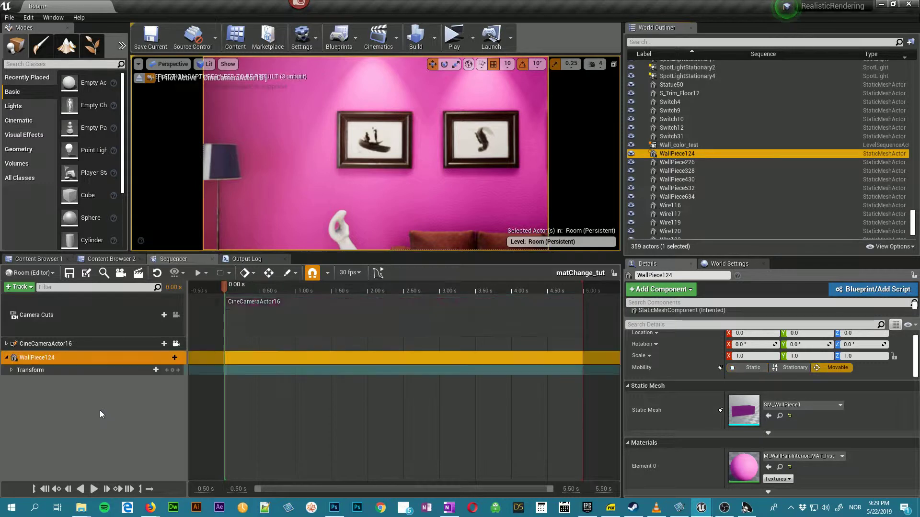
Step: Add WallPiece124's static mesh component to the sequence and give it a Material Element 0 Switcher track
left_click(168, 358)
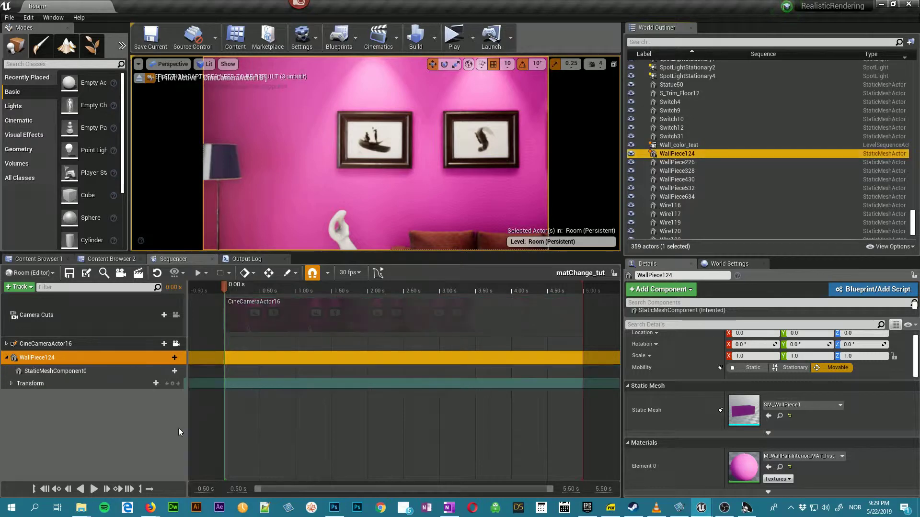
left_click(179, 428)
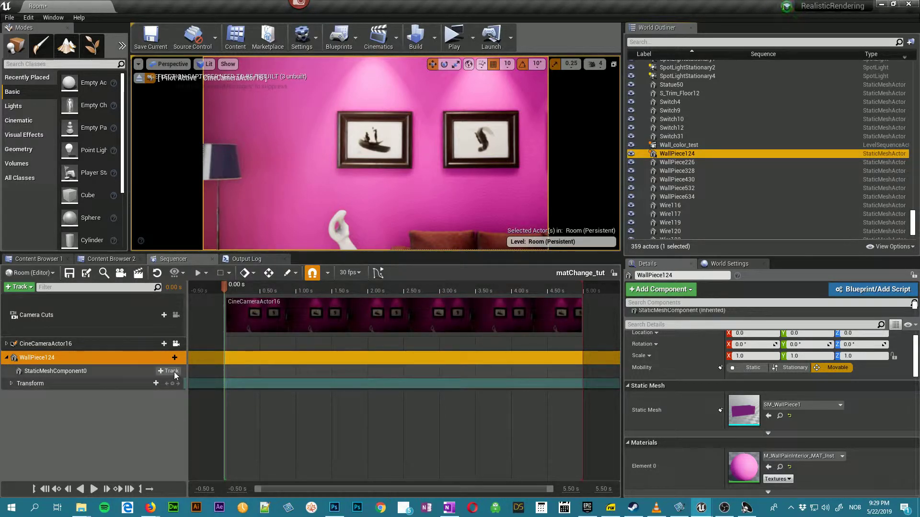
left_click(38, 372)
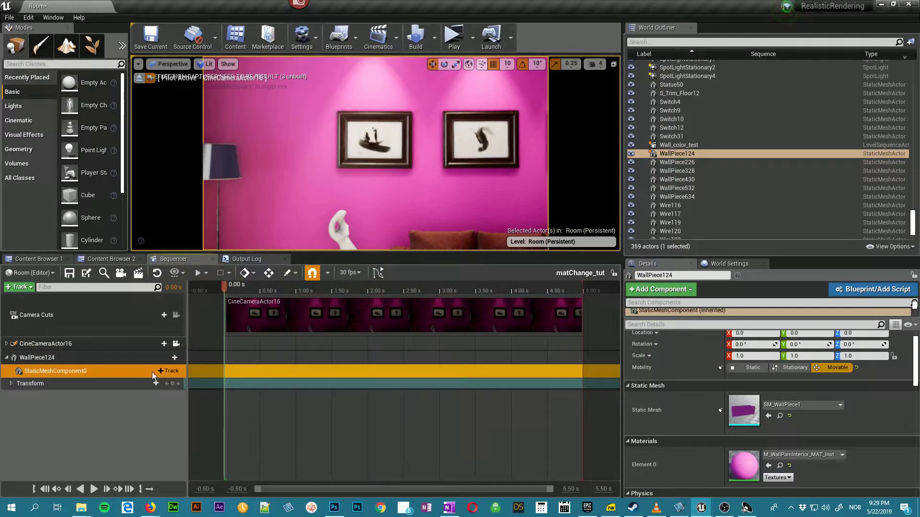
left_click(169, 371)
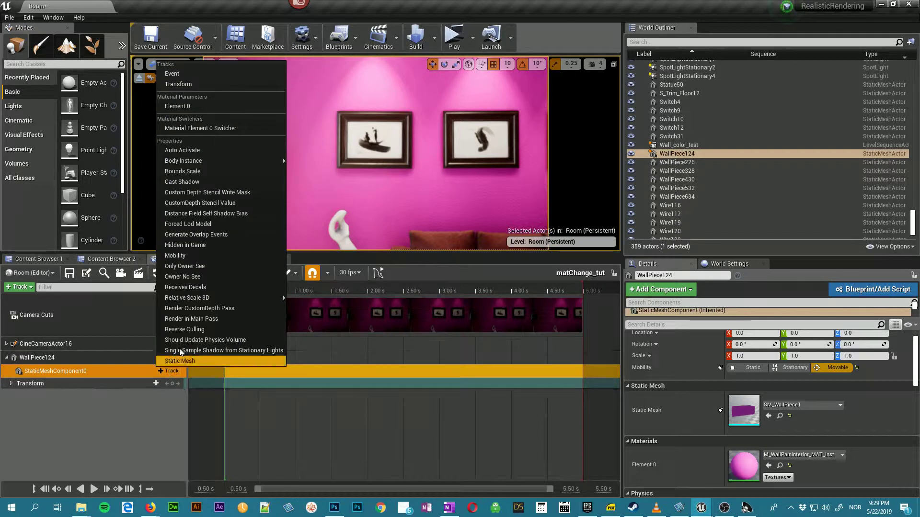
left_click(259, 128)
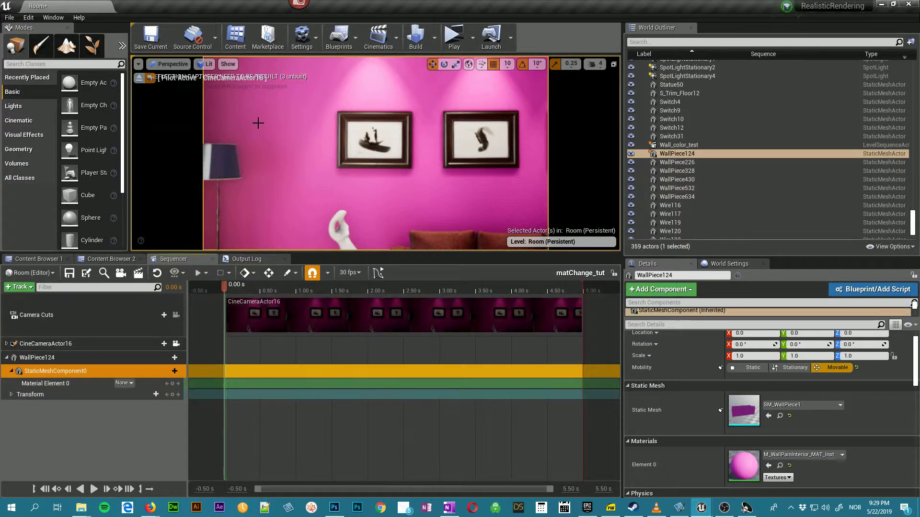
Step: Key Material Element 0 at 0.00 s with its material left as None
left_click(127, 384)
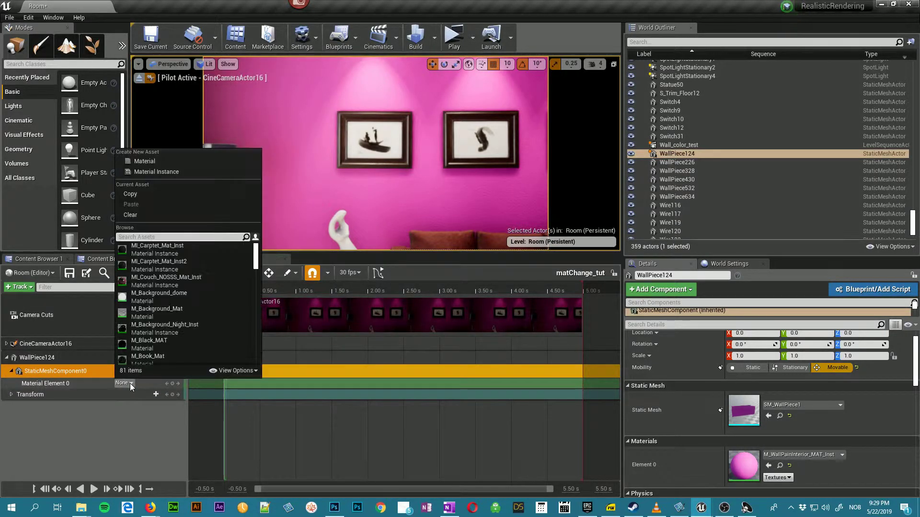
mouse_move(257, 254)
left_mouse_down()
mouse_move(242, 364)
mouse_move(261, 244)
left_mouse_up()
left_click(123, 477)
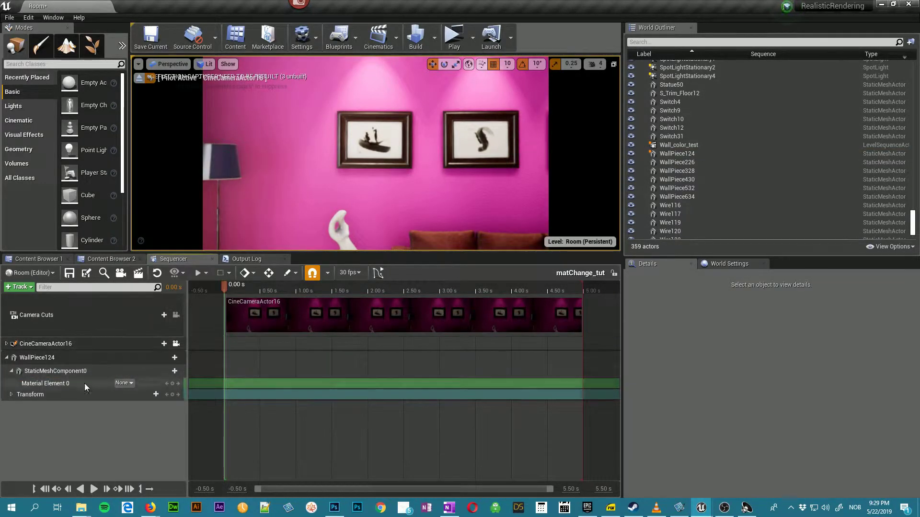
left_click(172, 384)
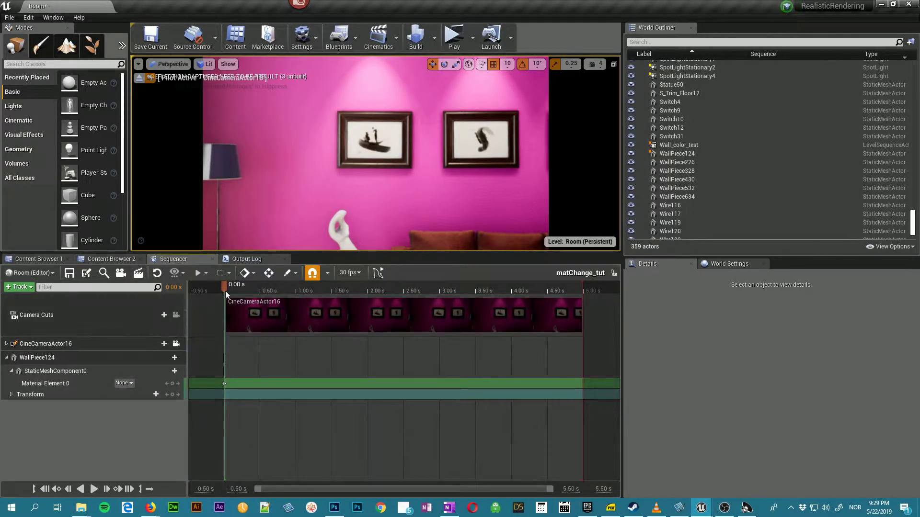
Step: Switch Material Element 0 to M_WoodFloor_MAT at 1.00 s
left_click_drag(225, 286, 297, 291)
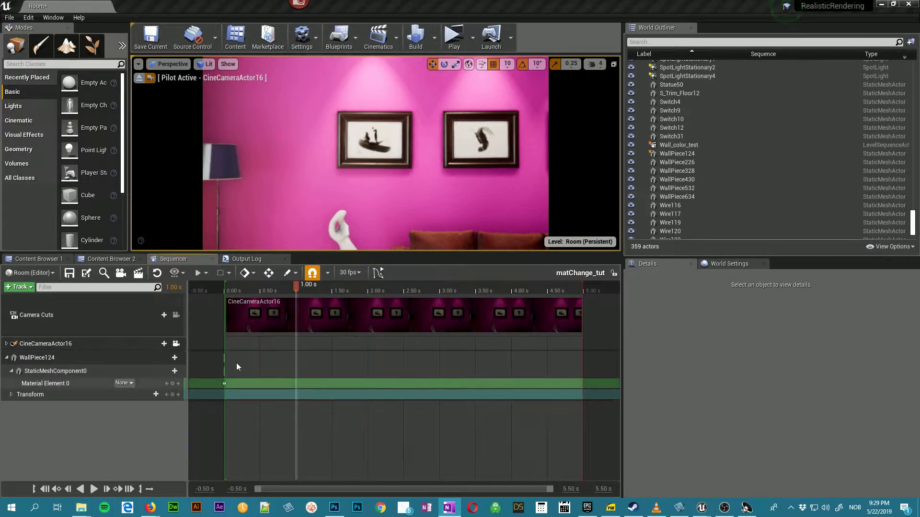
left_click(126, 384)
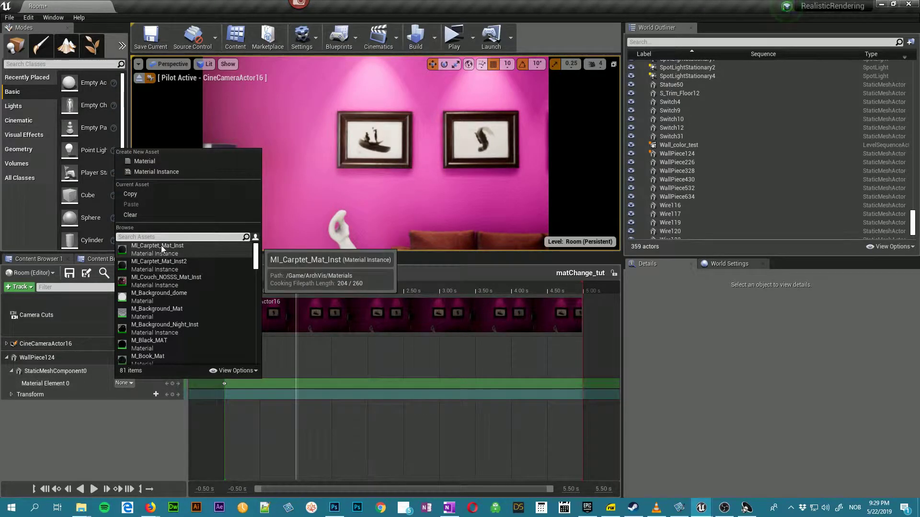
type("m_wood")
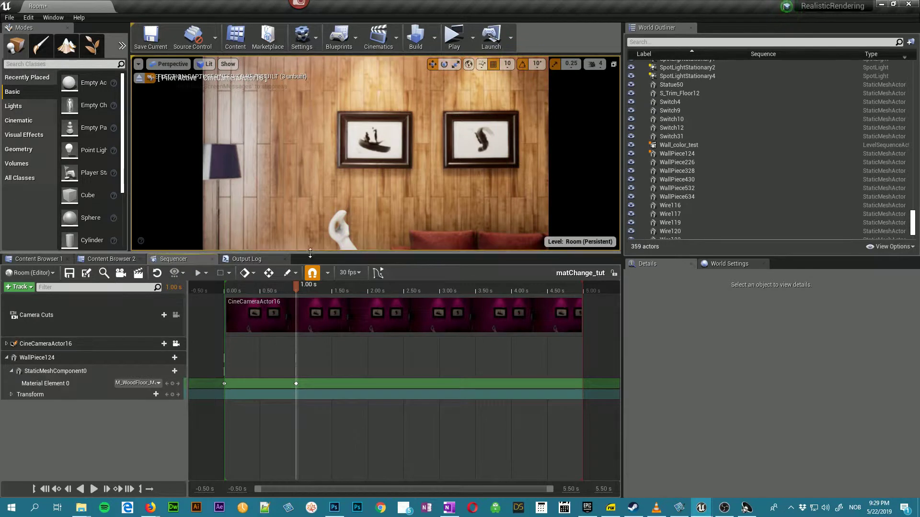
Step: Switch Material Element 0 to M_Tiles_Mat at 2.00 s and scrub back through the material changes to 0.87 s
left_click_drag(298, 287, 369, 289)
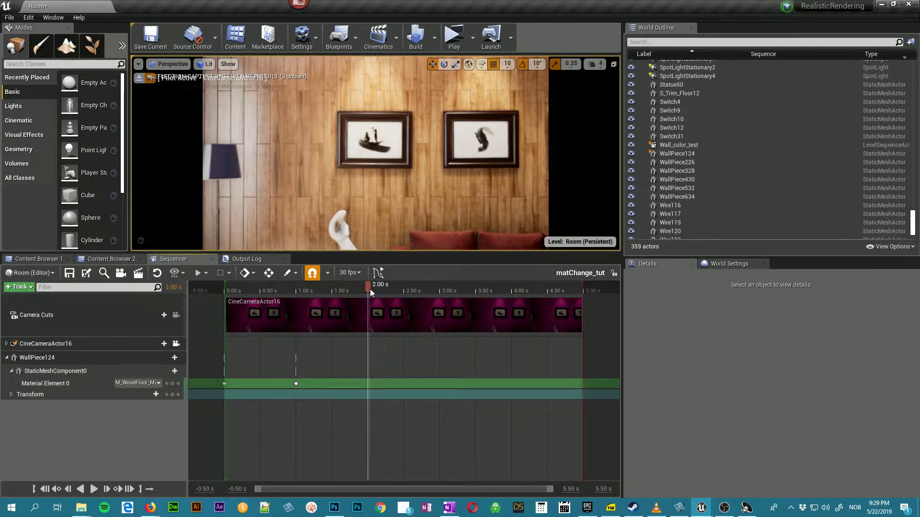
left_click(158, 384)
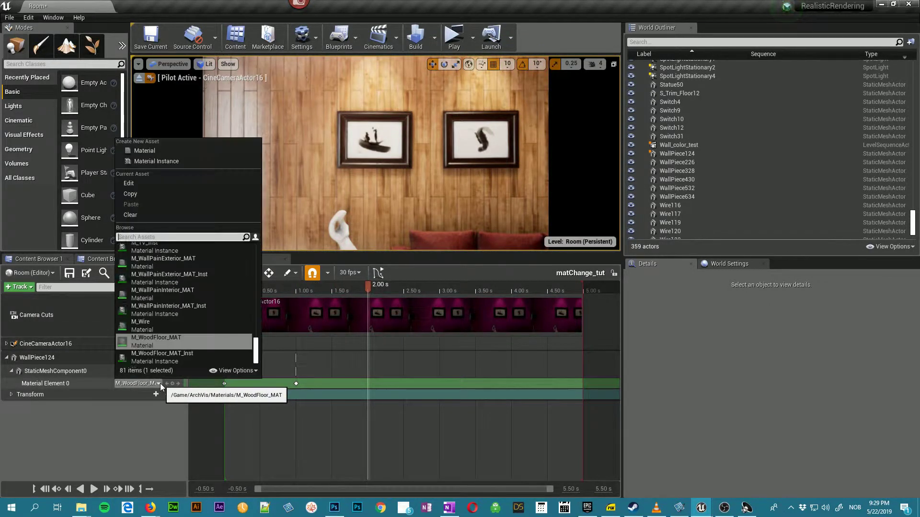
type("m_tiles")
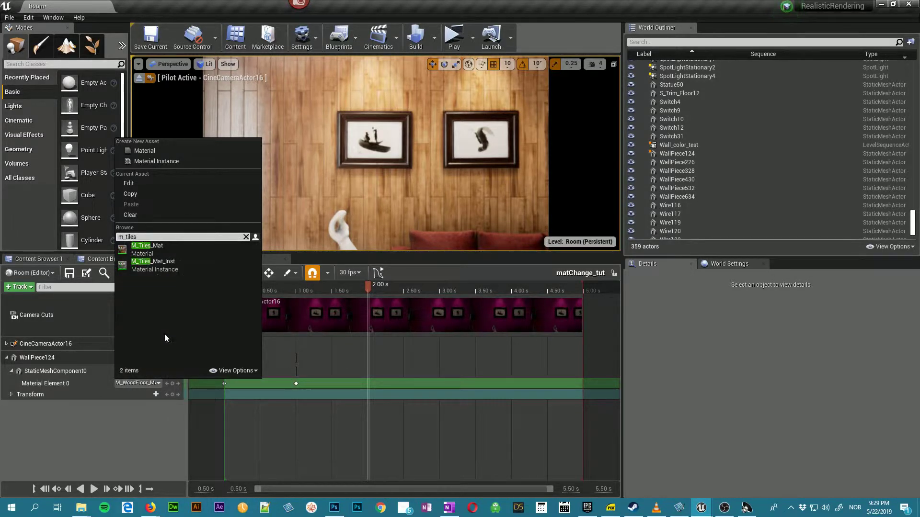
left_click(169, 249)
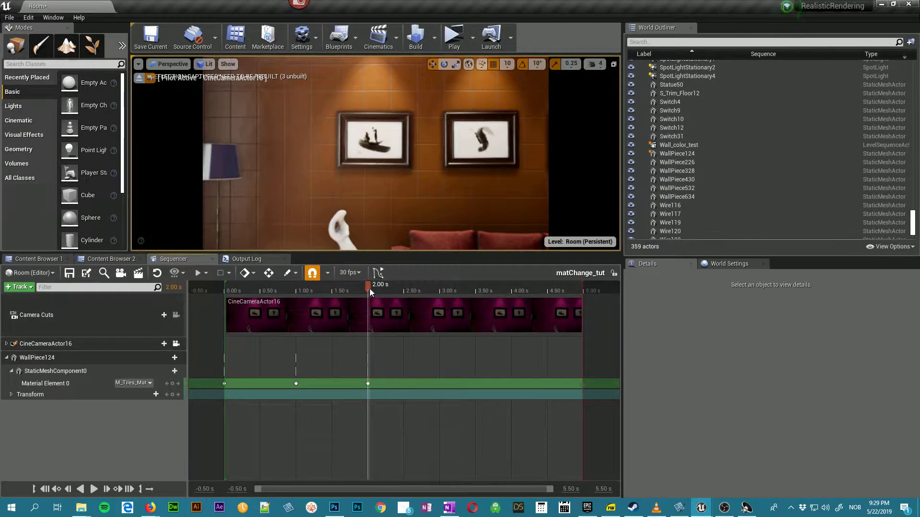
left_click_drag(369, 288, 289, 299)
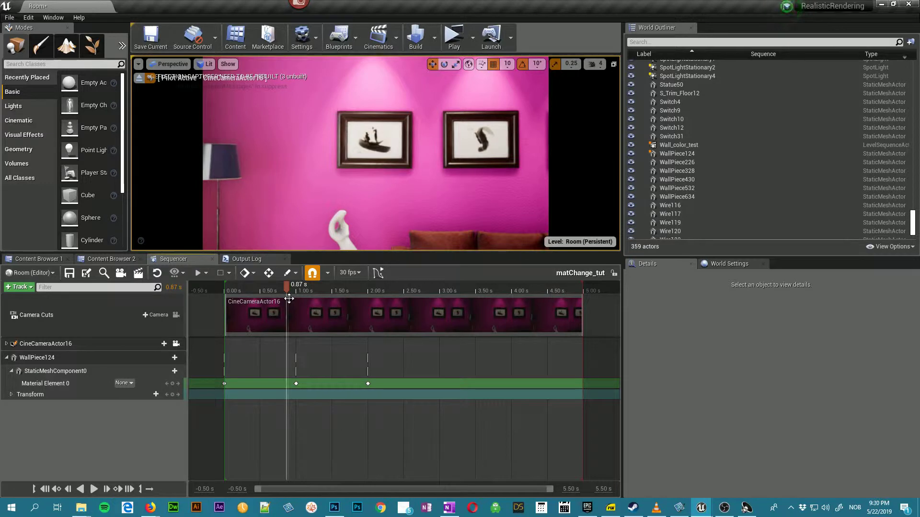